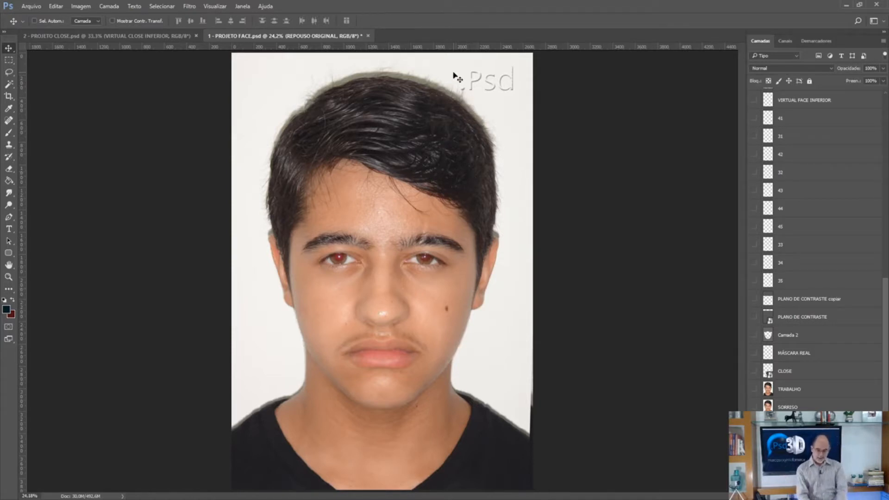
Place a horizontal guide through the pupils and rotate the resting face photo about -0.27° to level the eyes with it.
drag(438, 45, 431, 258)
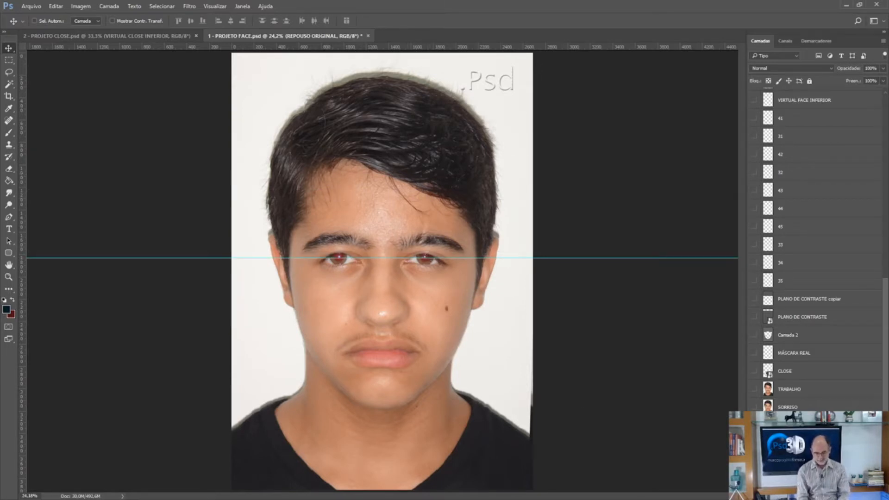
key(ctrl+t)
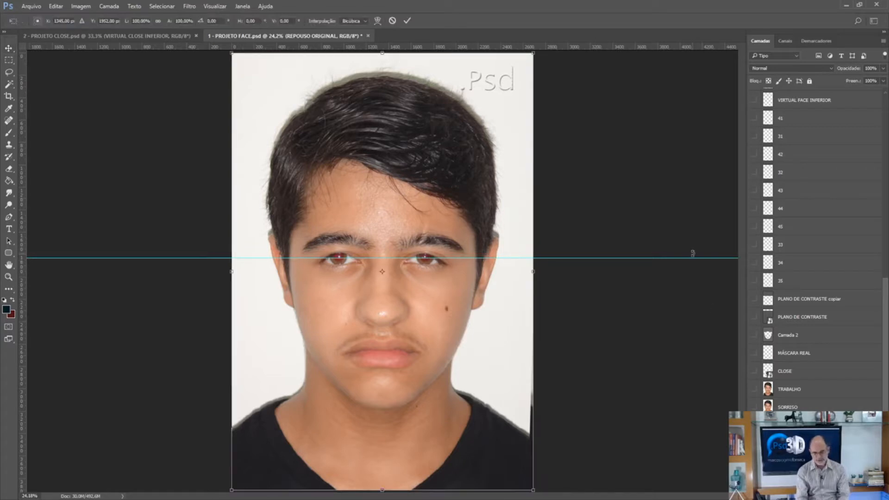
mouse_move(623, 199)
mouse_down()
mouse_move(632, 240)
mouse_move(619, 201)
mouse_move(623, 215)
mouse_up()
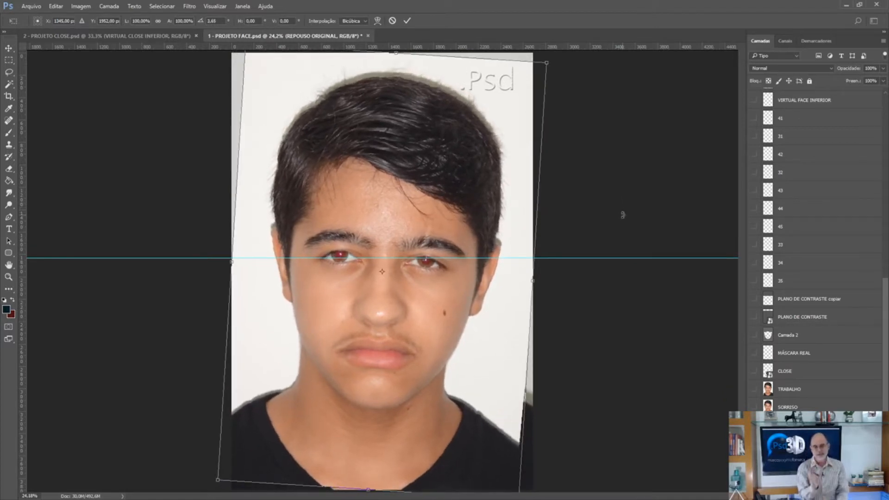
drag(623, 215, 618, 199)
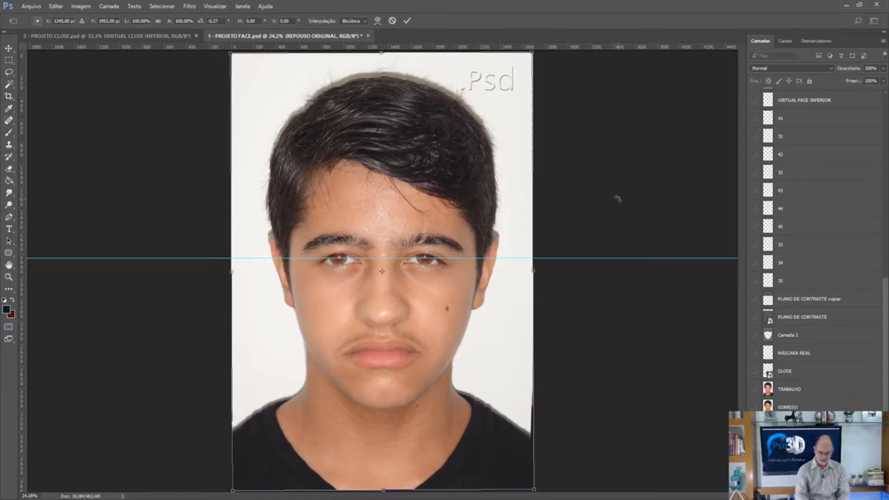
key(Return)
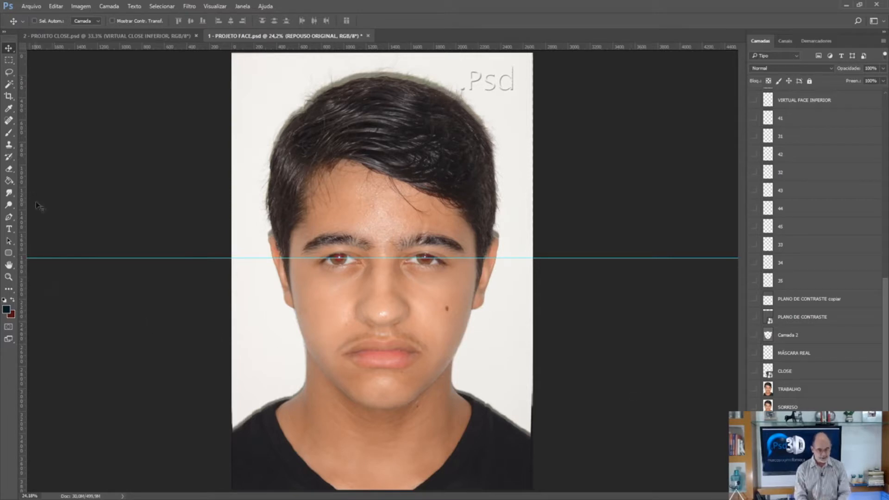
Add a vertical guide through the centre of each pupil and fine-tune the horizontal guide to the pupils' light reflections.
drag(25, 232, 339, 294)
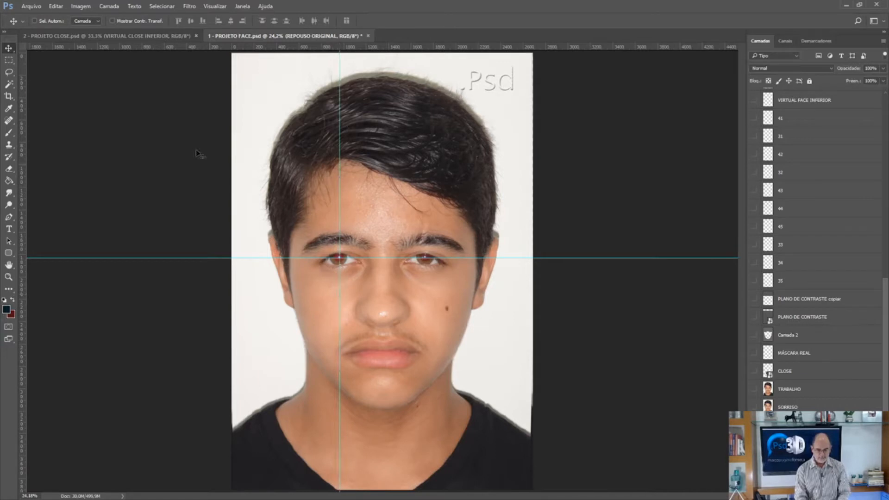
drag(23, 186, 425, 317)
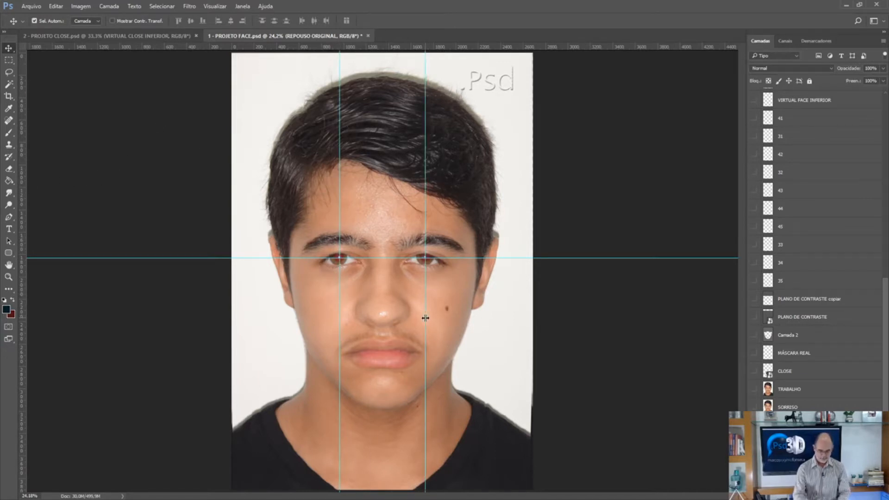
key(ctrl+plus)
key(ctrl+plus)
key(ctrl+plus)
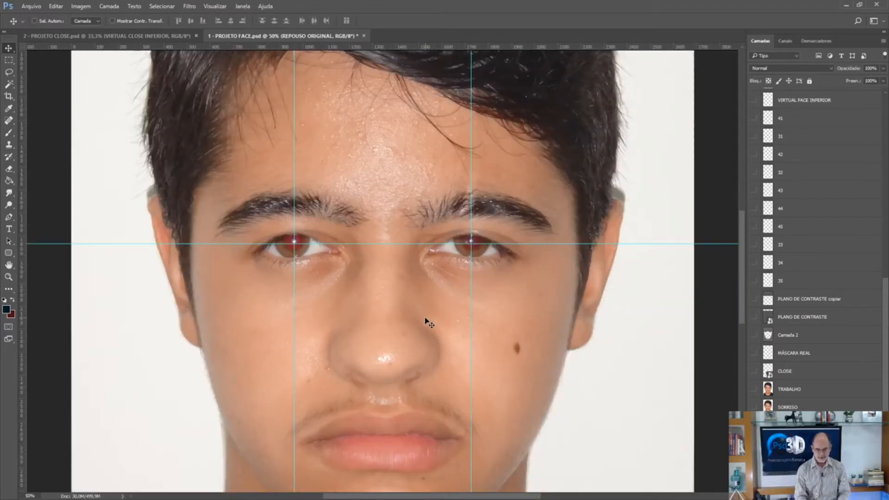
drag(389, 243, 389, 241)
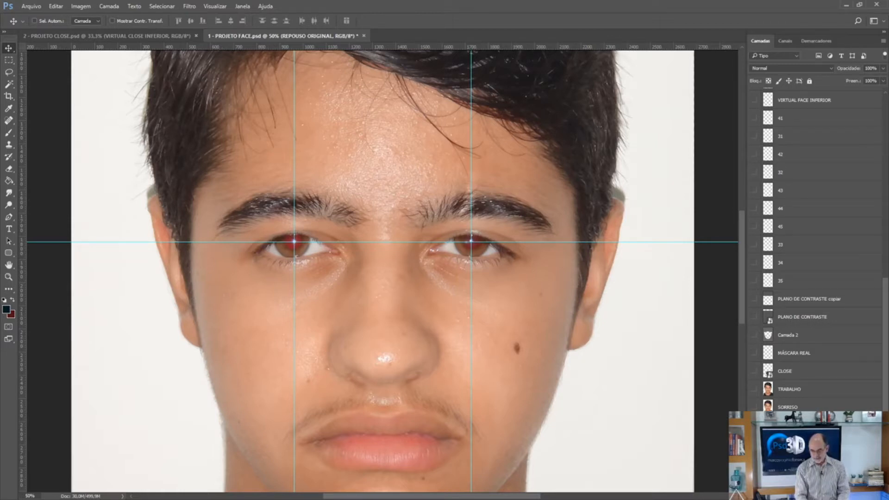
Show the PHI FACIAL layer to overlay the facial proportion lines on the resting face.
click(884, 199)
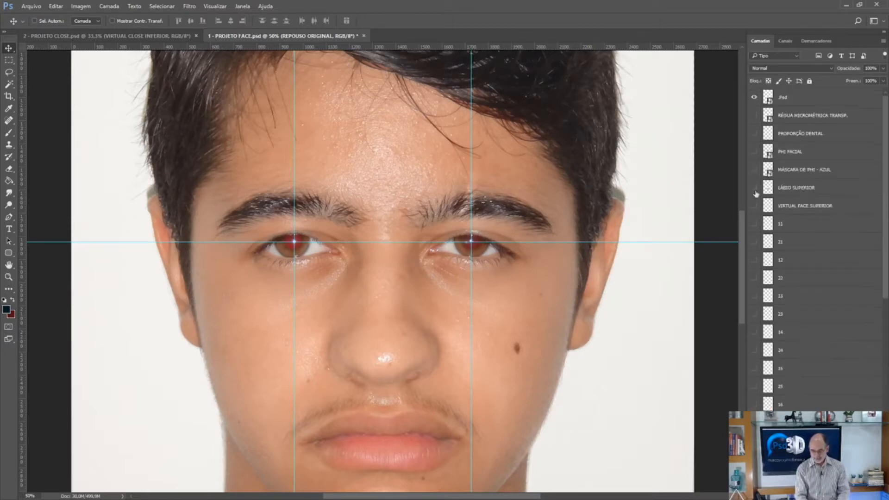
click(754, 152)
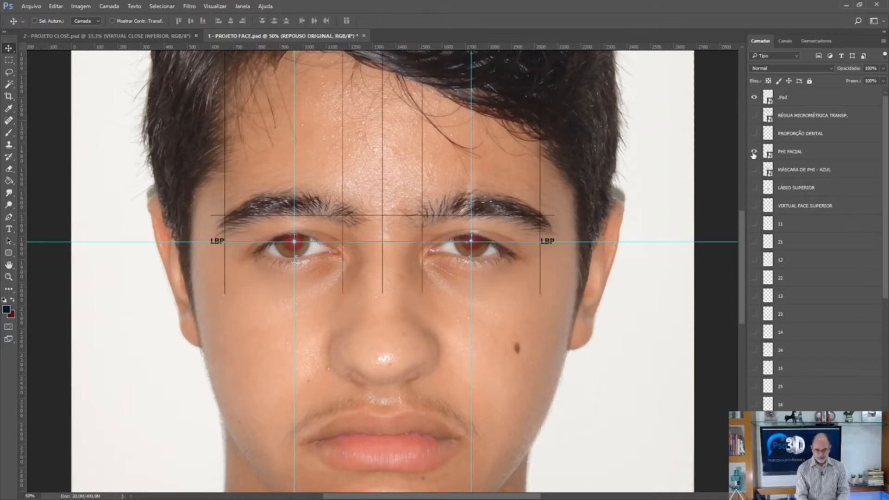
drag(742, 242, 742, 260)
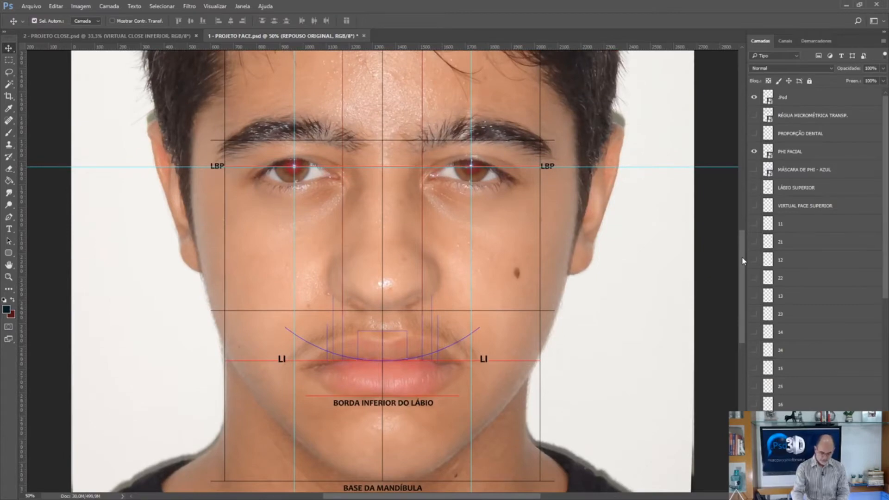
key(ctrl+minus)
drag(742, 261, 739, 251)
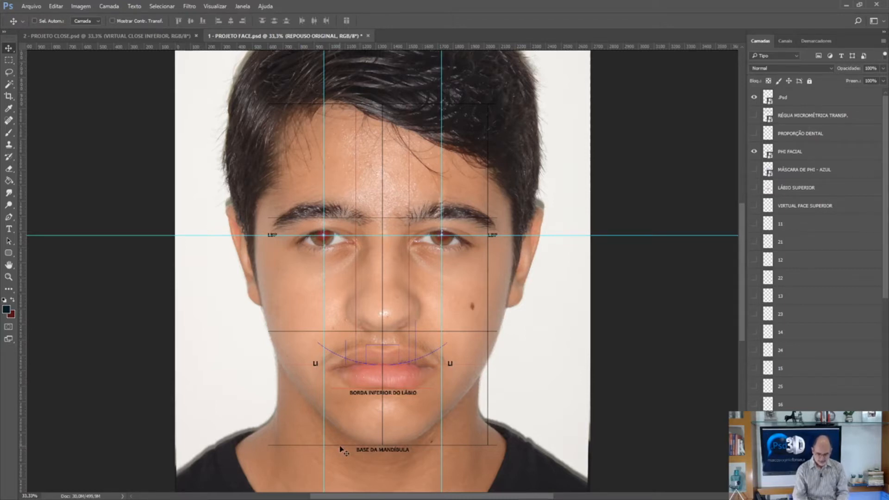
Hide the guides while checking the resting lips and jaw against the facial proportion lines.
key(ctrl+plus)
key(ctrl+plus)
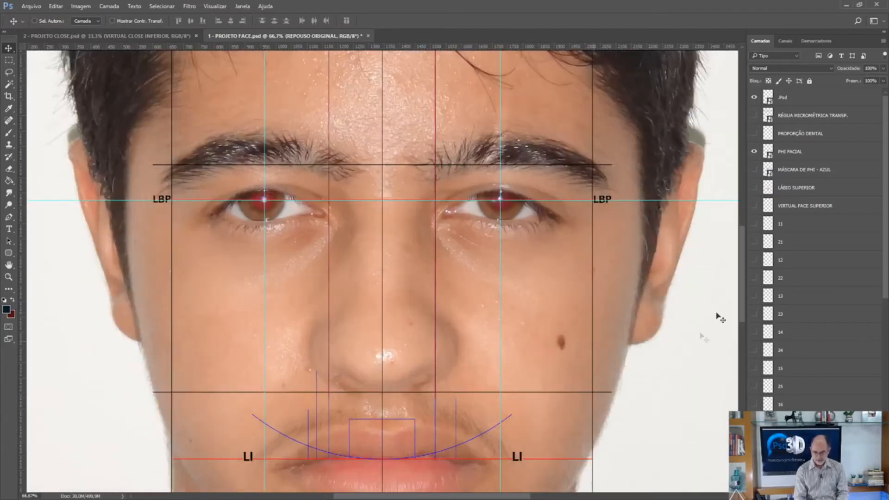
drag(742, 293, 745, 327)
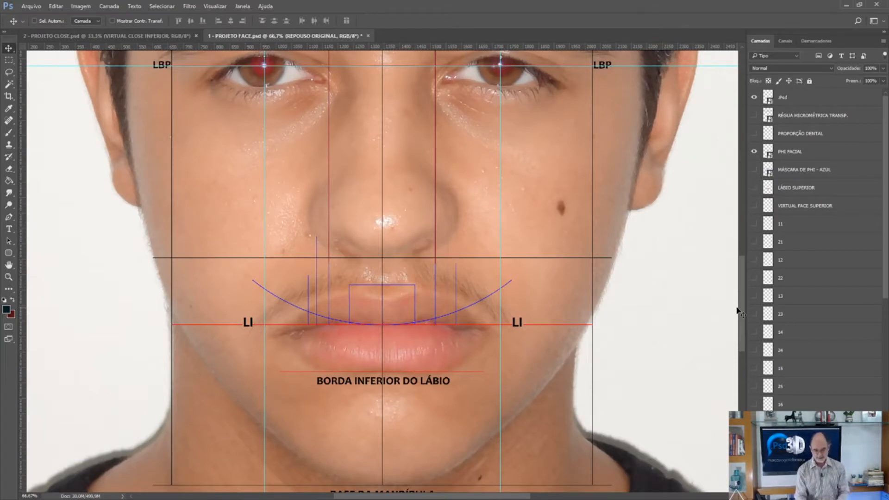
key(ctrl+semicolon)
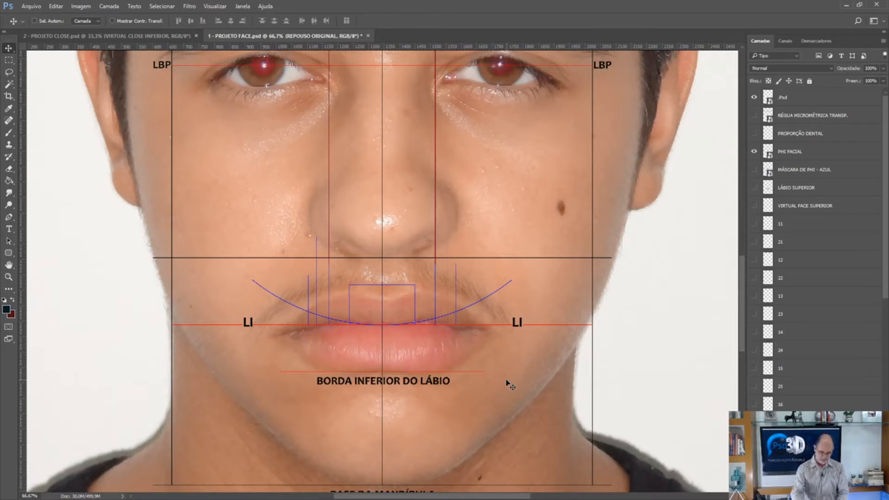
key(ctrl+minus)
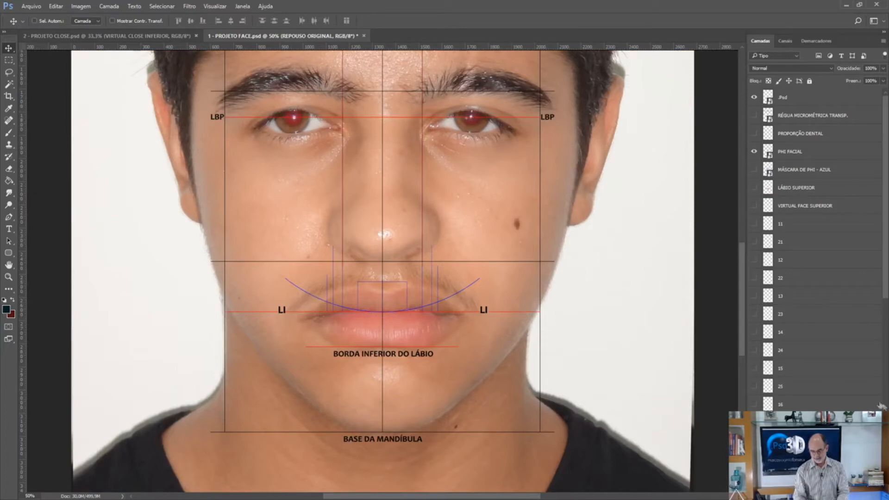
Toggle the SORRISO layer to compare the smile with the resting face, leave it visible, and show the guides again.
scroll(870, 410, down, 10)
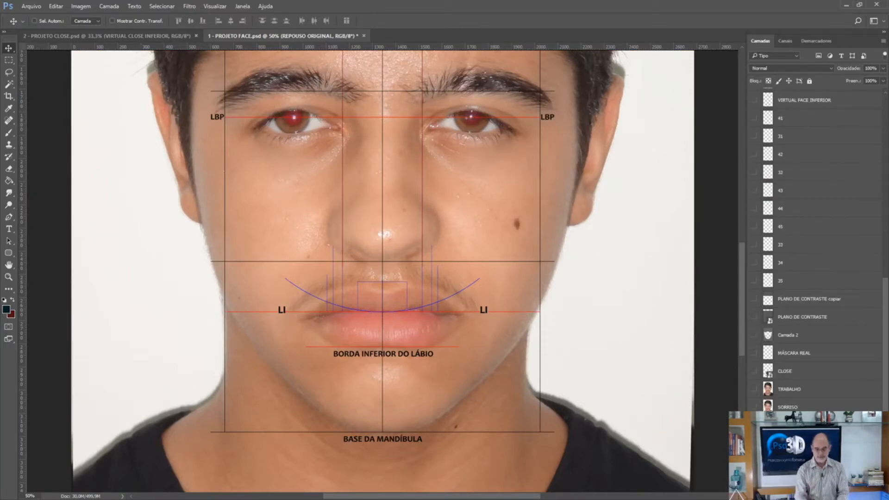
drag(740, 327, 740, 306)
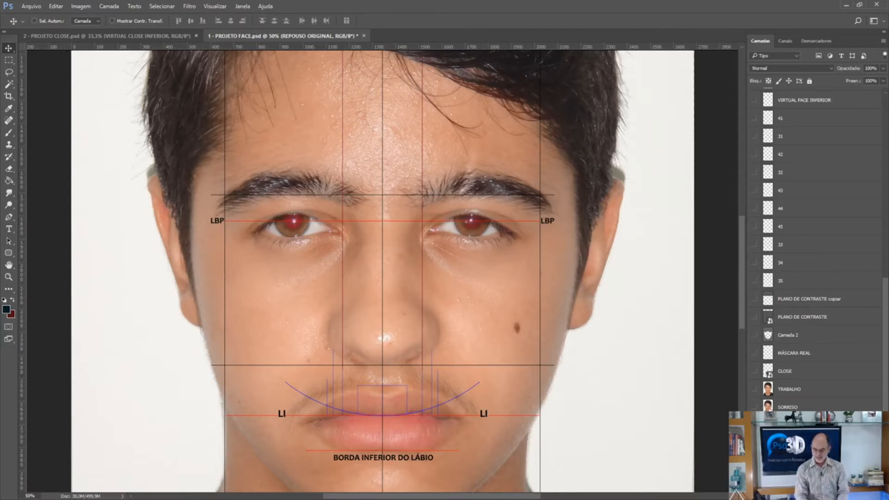
click(754, 407)
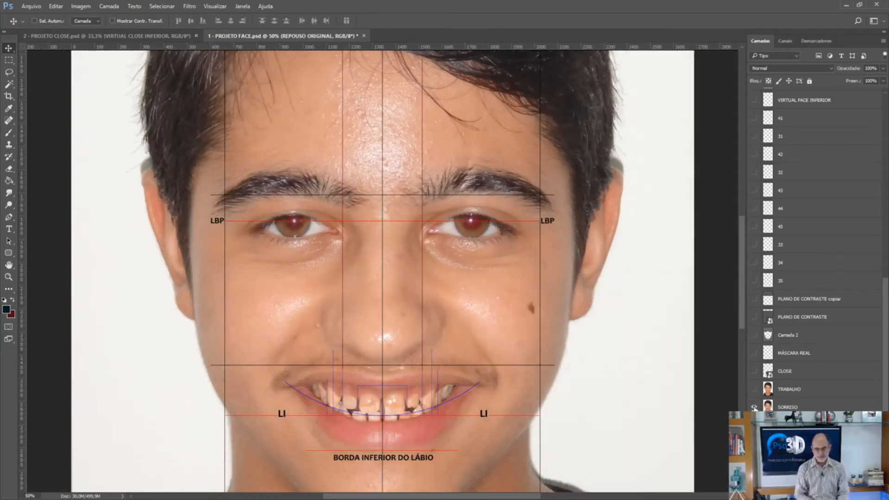
click(755, 408)
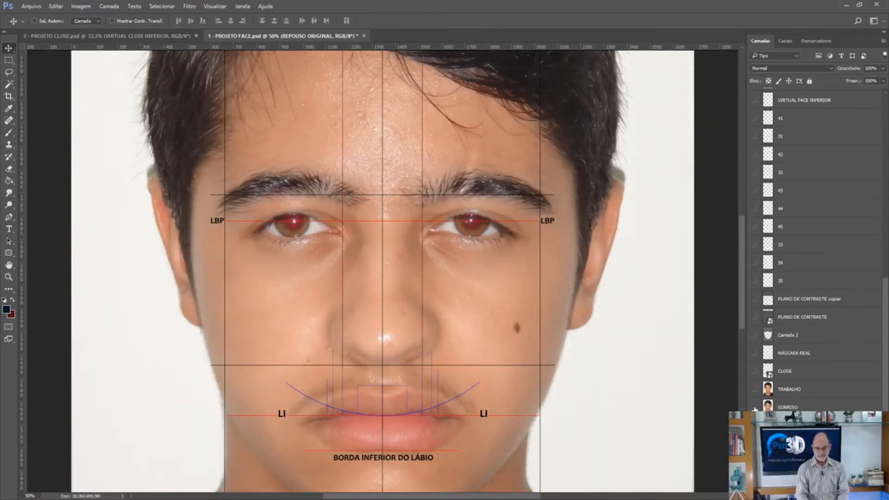
click(754, 407)
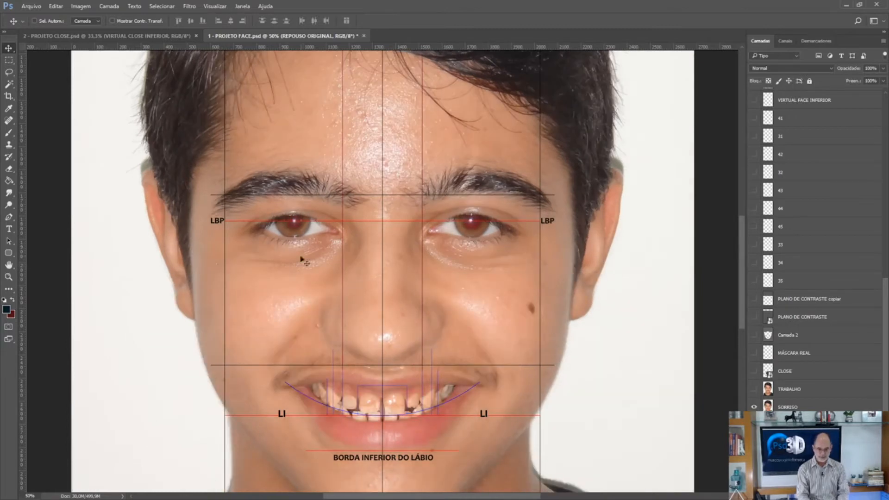
click(754, 407)
click(754, 408)
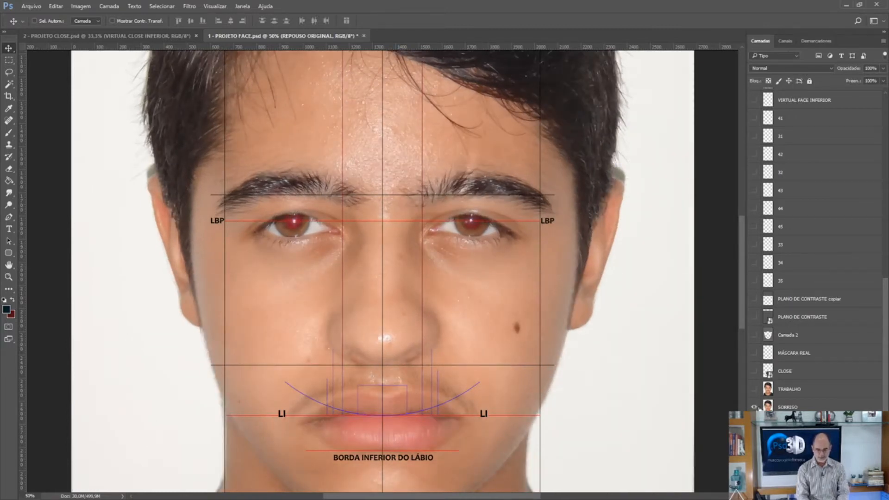
click(758, 408)
click(758, 408)
key(ctrl+semicolon)
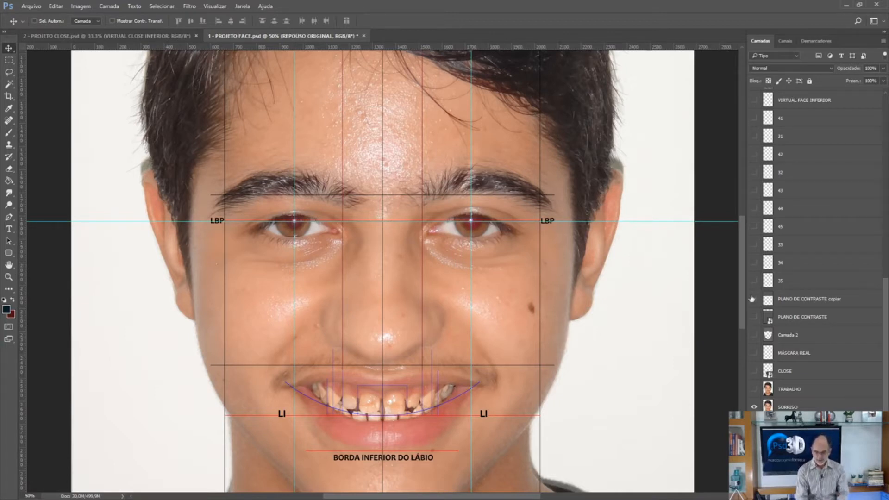
Examine the smile's teeth, lips and upper face against the PHI FACIAL proportion lines.
drag(742, 301, 742, 318)
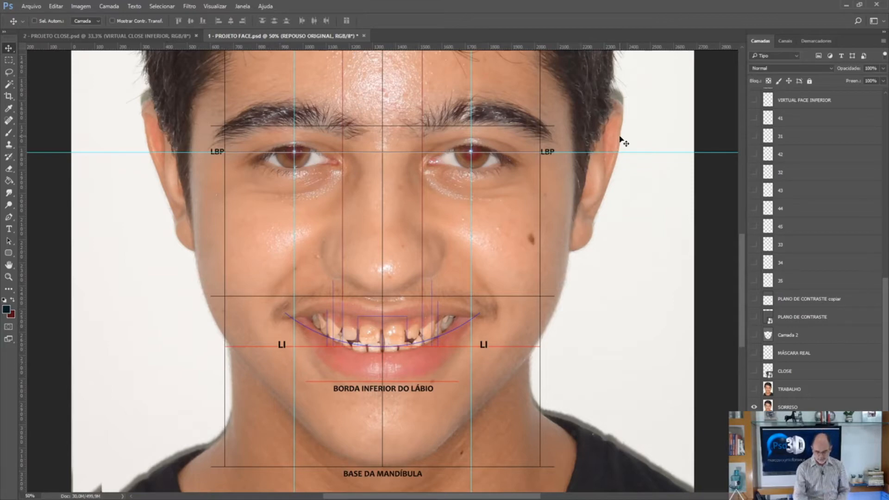
key(ctrl+plus)
key(ctrl+plus)
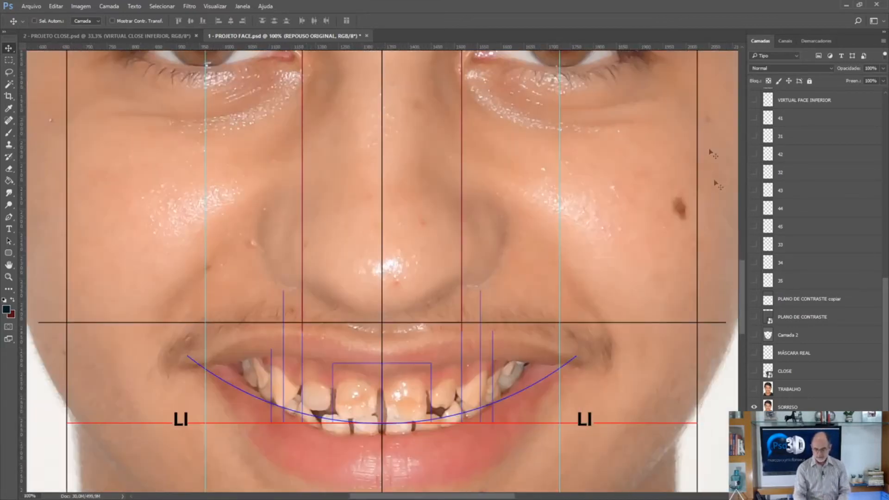
drag(742, 285, 741, 288)
scroll(743, 305, down, 1)
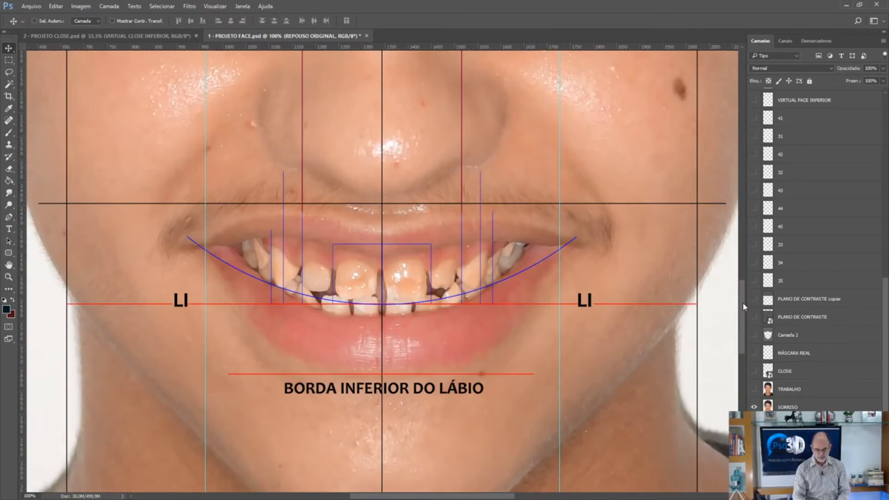
key(ctrl+plus)
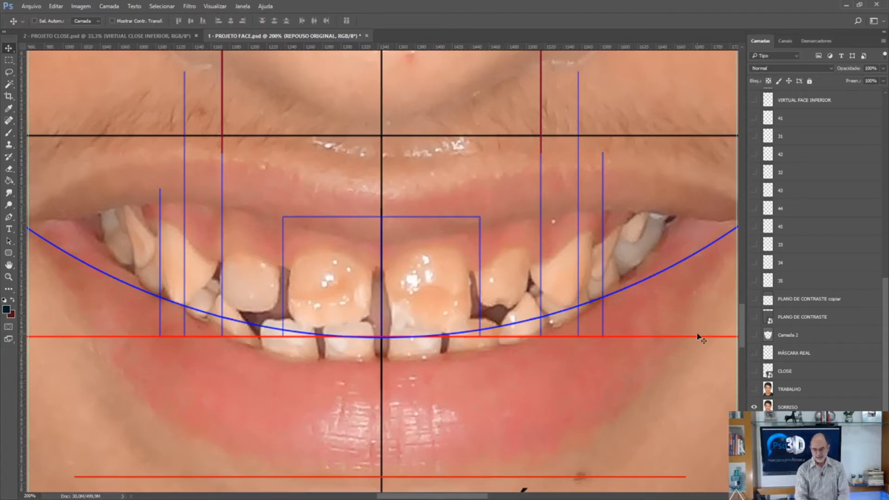
scroll(732, 205, up, 1)
mouse_move(732, 205)
mouse_down()
mouse_move(733, 157)
mouse_move(739, 211)
mouse_up()
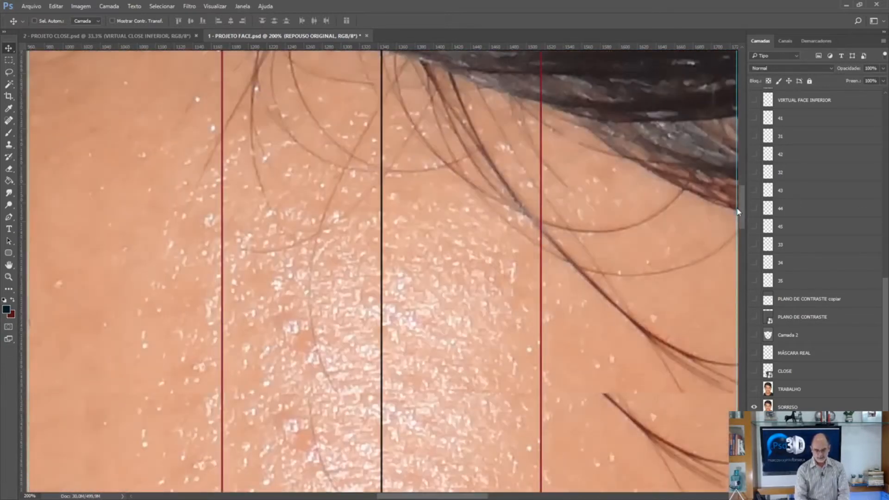
key(ctrl+minus)
key(ctrl+minus)
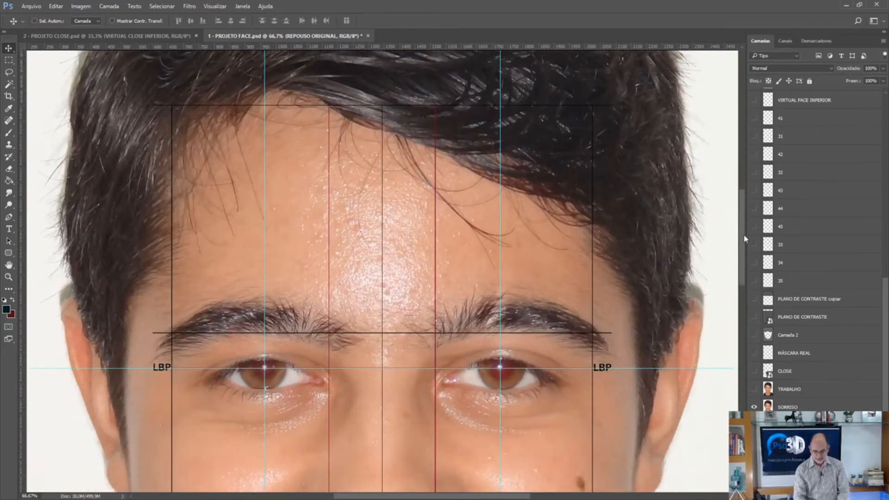
drag(744, 238, 746, 271)
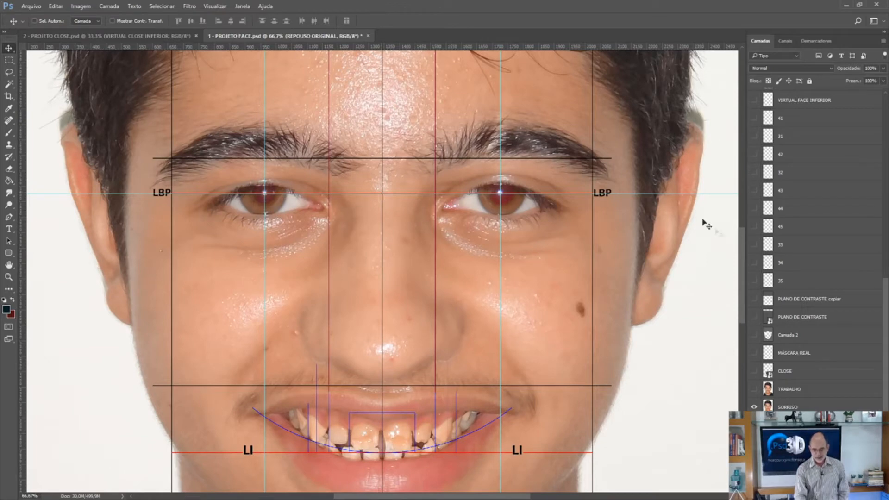
Place a vertical guide along the facial midline, over the PHI FACIAL centre line between the upper central incisors.
drag(744, 259, 745, 298)
key(ctrl+plus)
key(ctrl+plus)
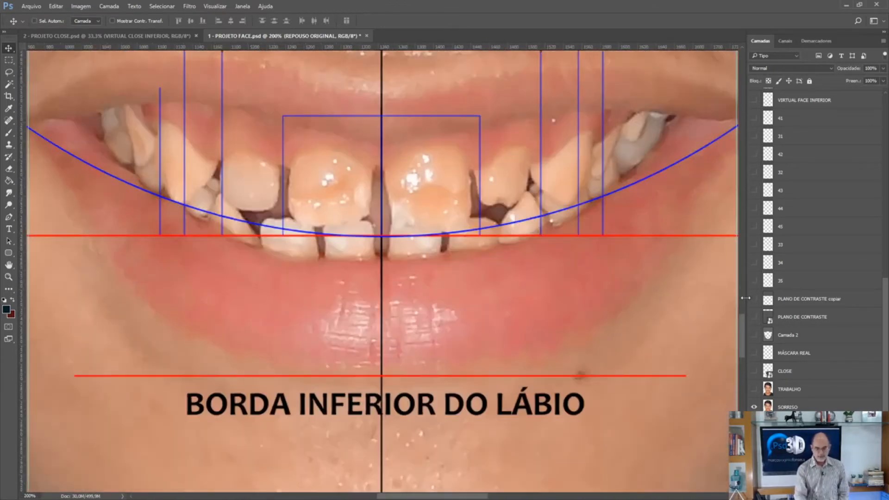
scroll(741, 318, up, 2)
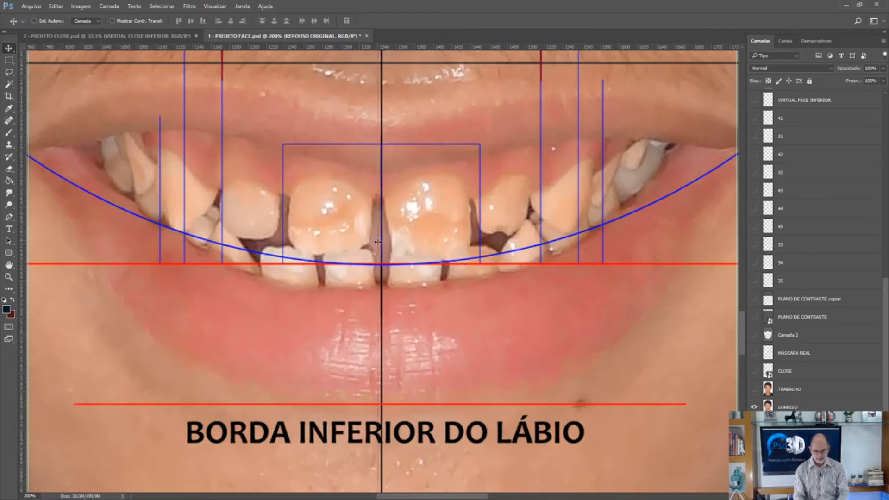
drag(381, 244, 381, 244)
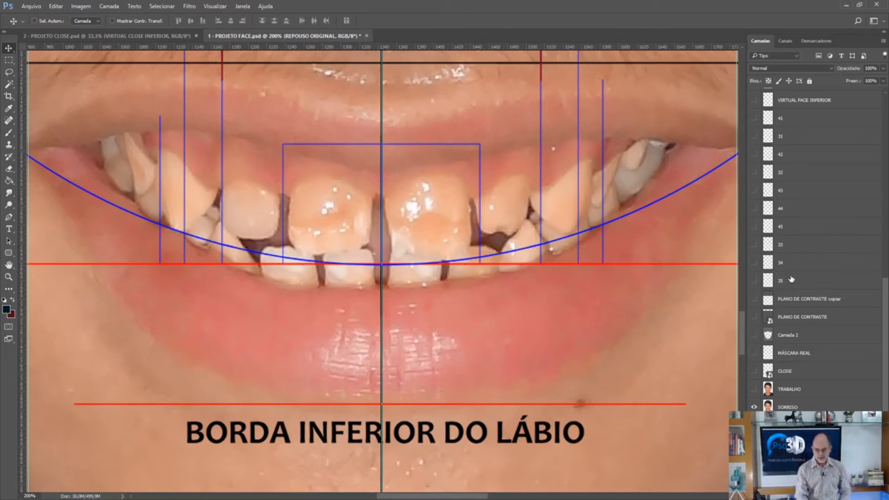
key(ctrl+minus)
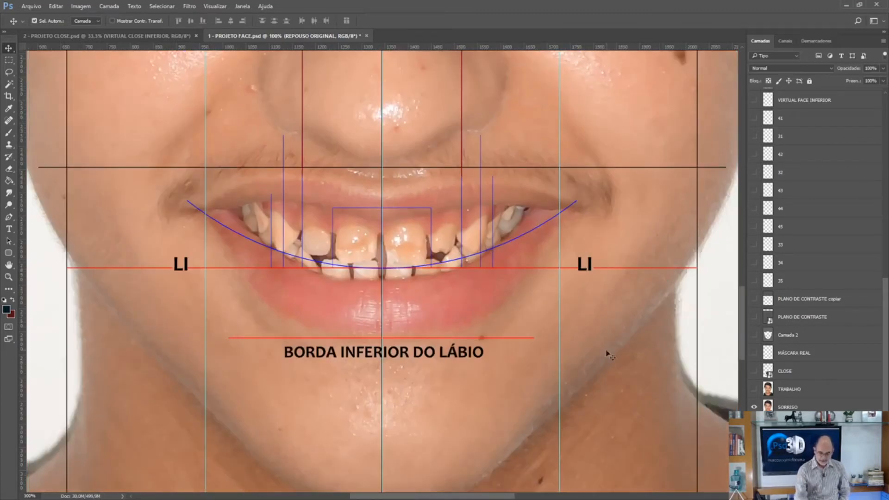
key(ctrl+plus)
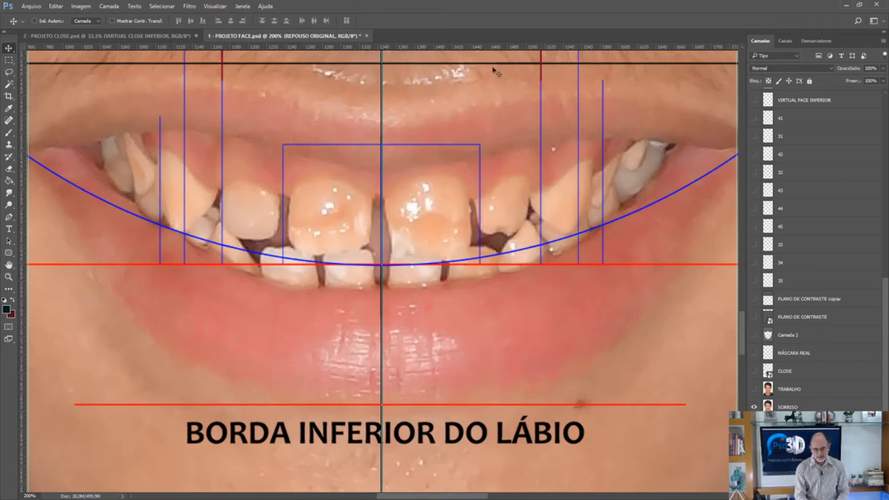
Place a horizontal guide along the red PHI FACIAL line at the smile arc's lowest point, and replace that overlay with the PROPORÇÃO DENTAL layer.
drag(477, 51, 513, 265)
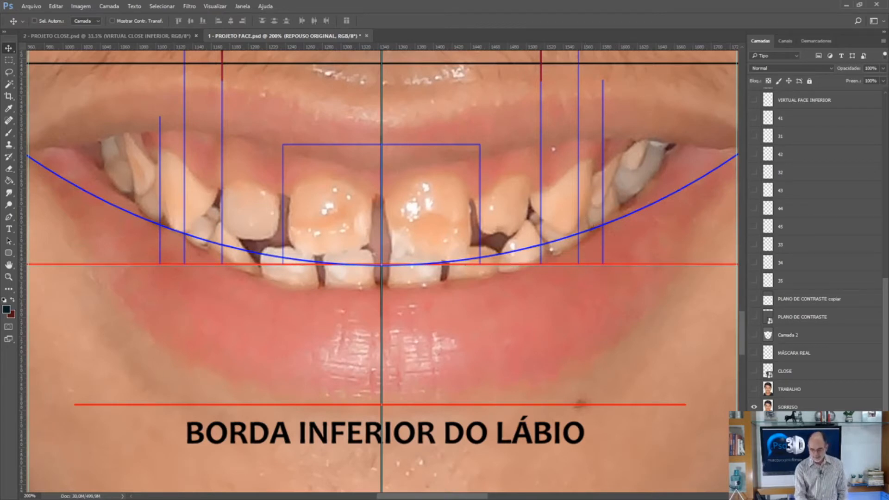
click(885, 144)
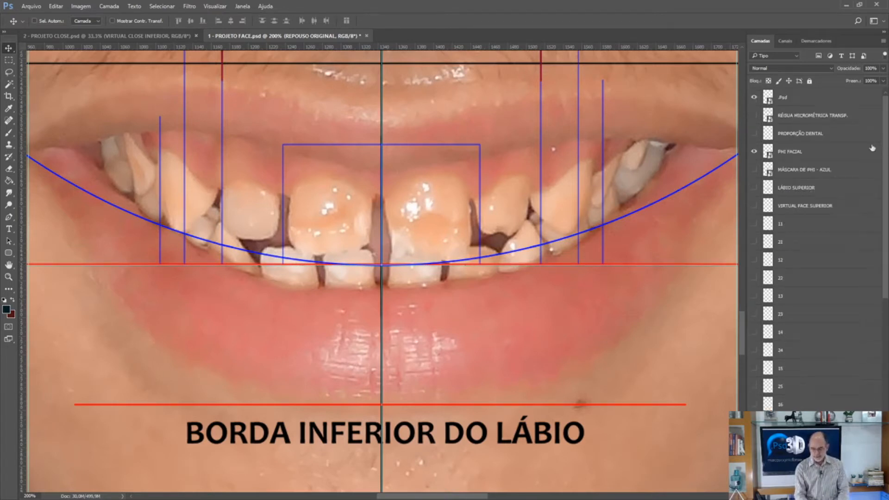
click(753, 151)
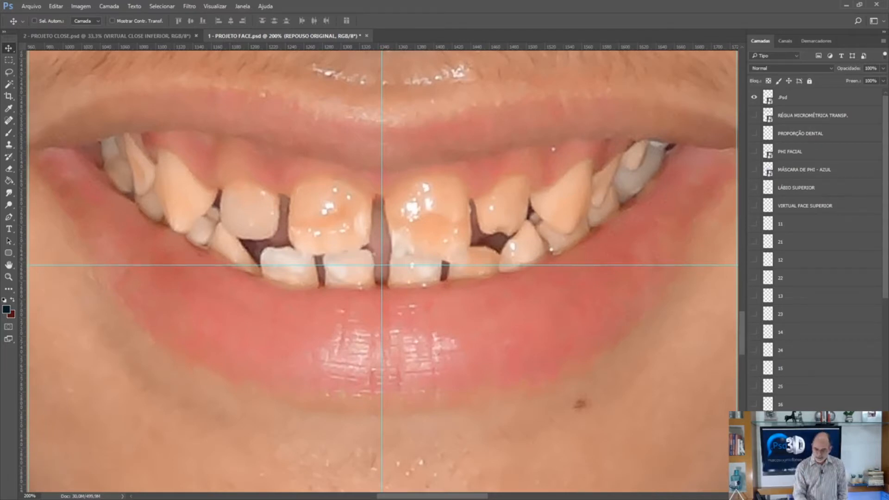
click(753, 153)
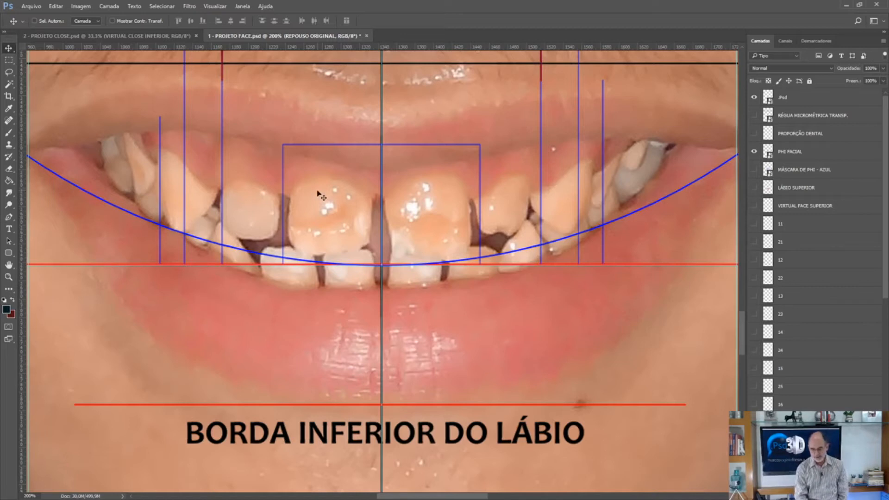
click(755, 151)
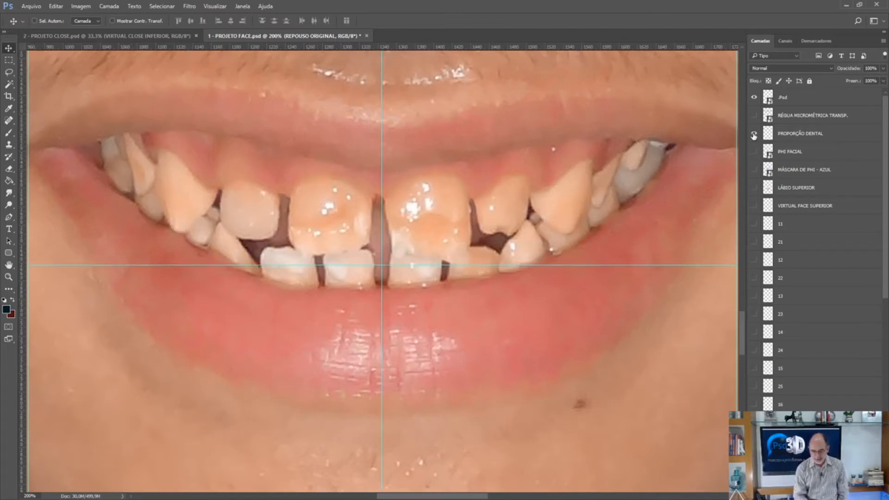
click(754, 134)
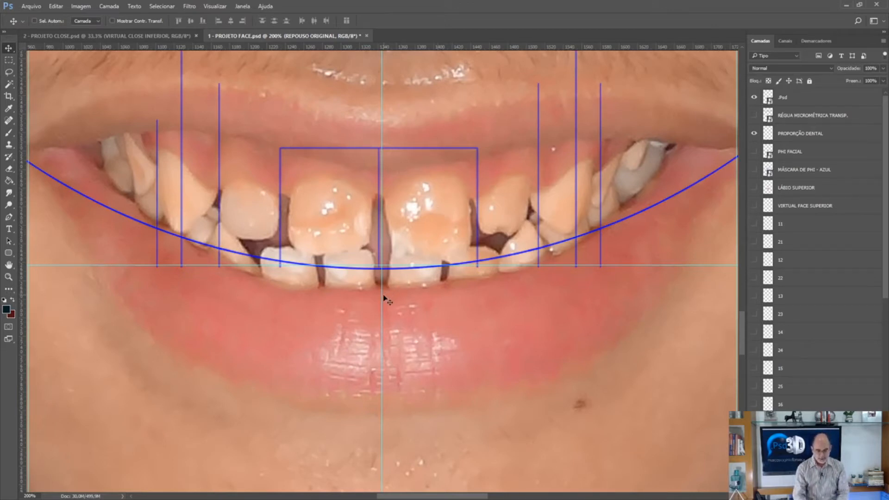
Align the vertical guide with the centre line of the dental proportion drawing and the horizontal guide with the lower ends of its vertical lines.
drag(382, 295, 382, 295)
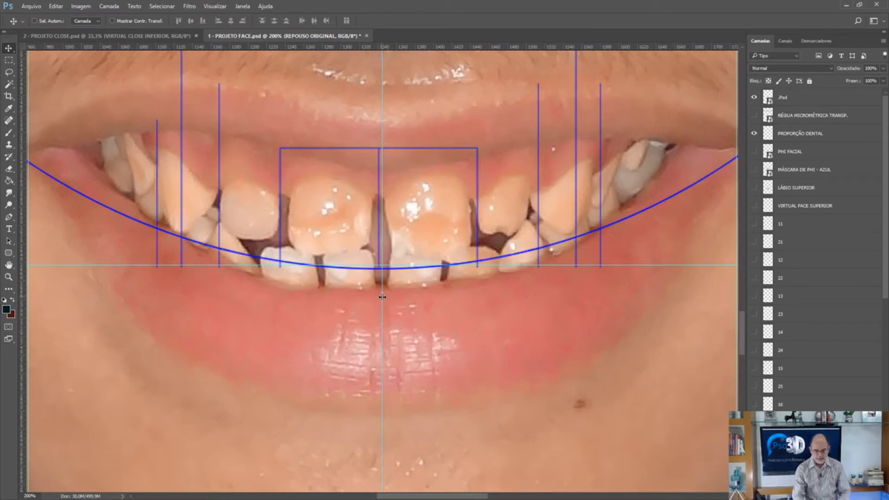
key(ctrl+plus)
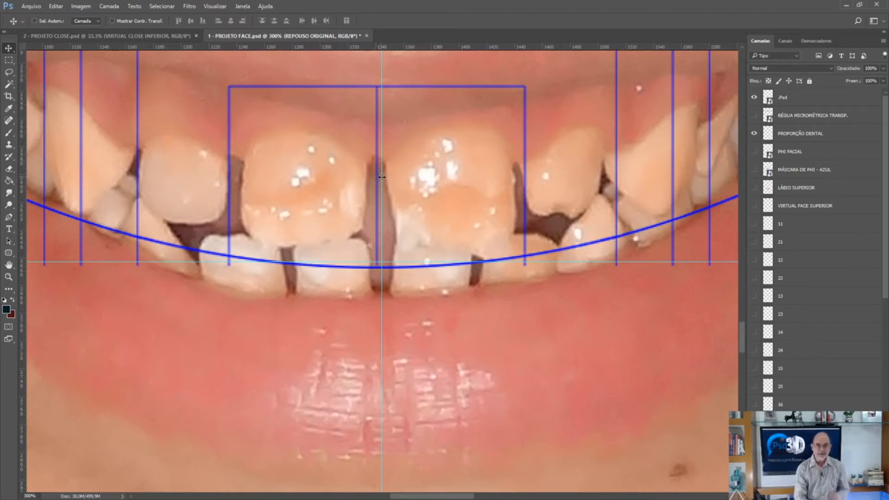
drag(381, 178, 377, 179)
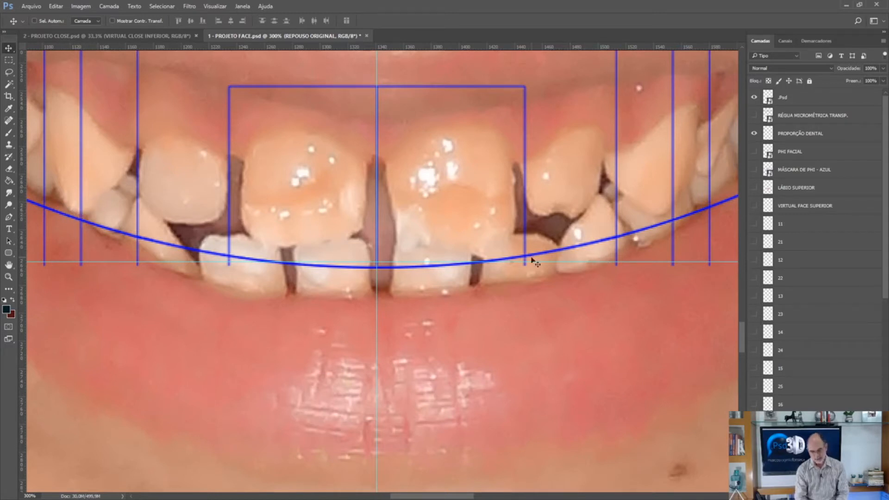
drag(546, 262, 546, 265)
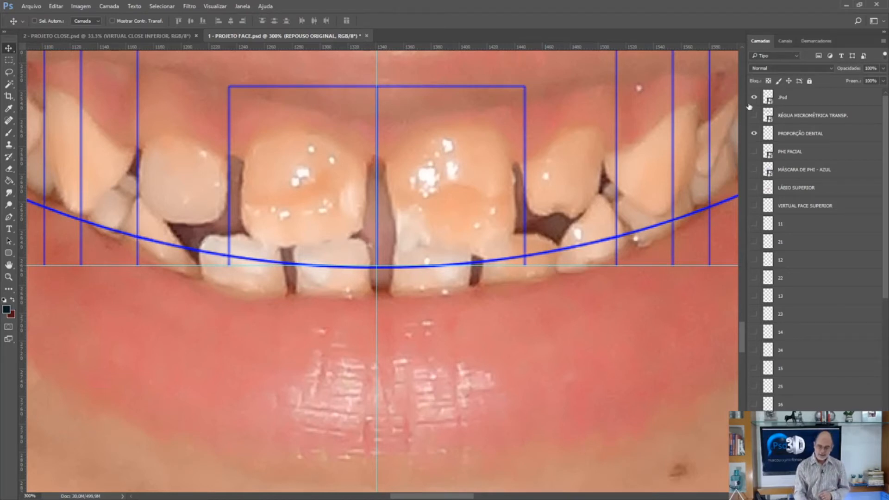
Examine the dental proportion lines and guides against the pupils, facial midline and teeth of the whole smiling face.
scroll(742, 98, up, 10)
scroll(742, 98, up, 5)
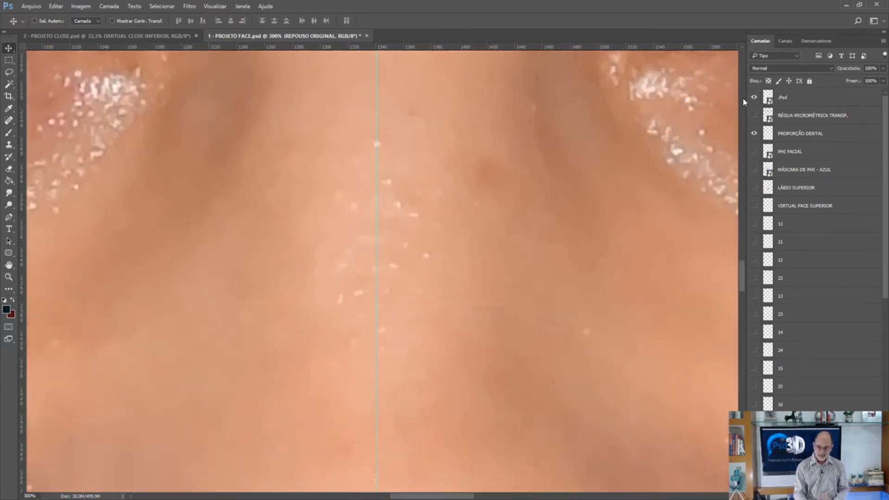
key(ctrl+minus)
key(ctrl+minus)
key(ctrl+minus)
key(ctrl+minus)
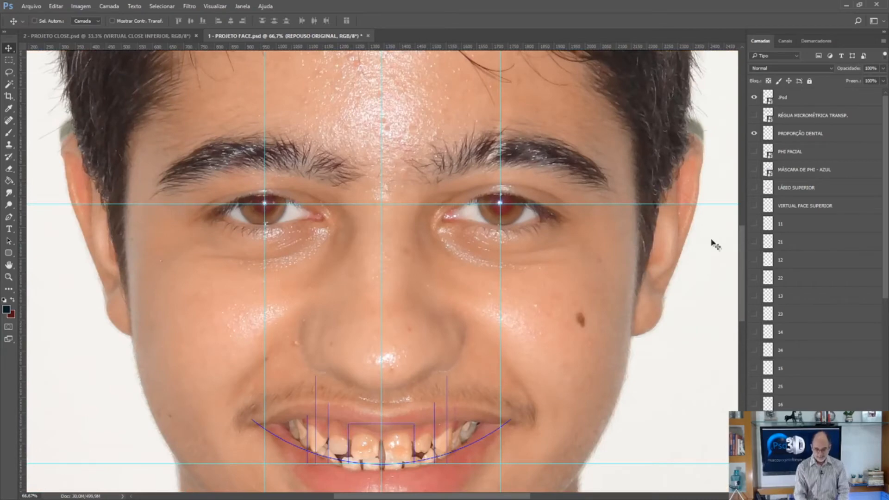
scroll(742, 306, down, 3)
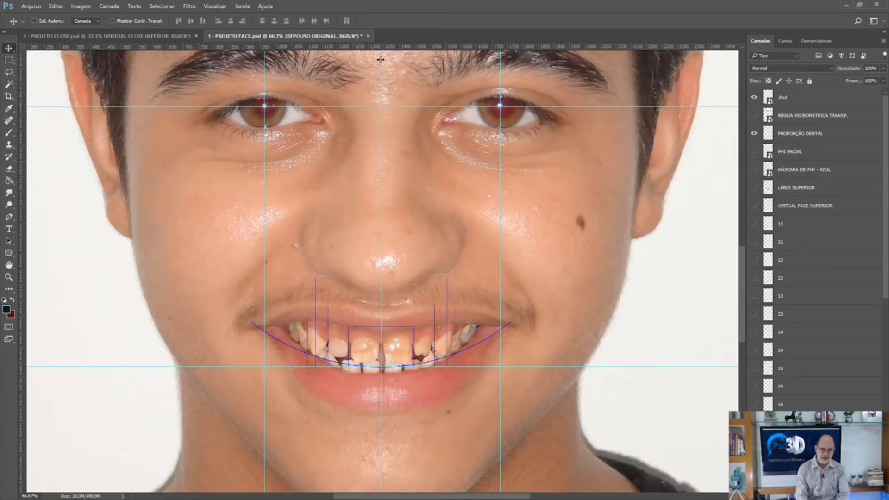
drag(370, 48, 374, 124)
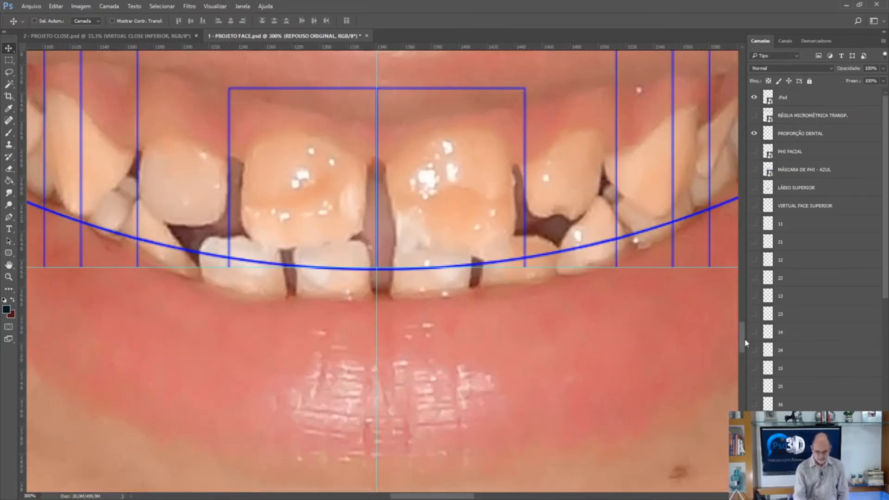
key(ctrl+minus)
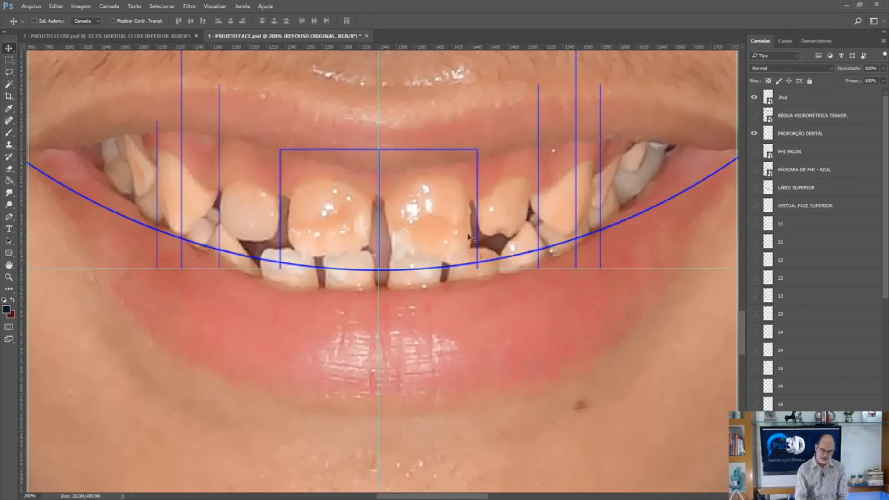
Show the LÁBIO SUPERIOR layer and the upper tooth layers 11 to 16 and 21 to 25 over the smile.
click(754, 187)
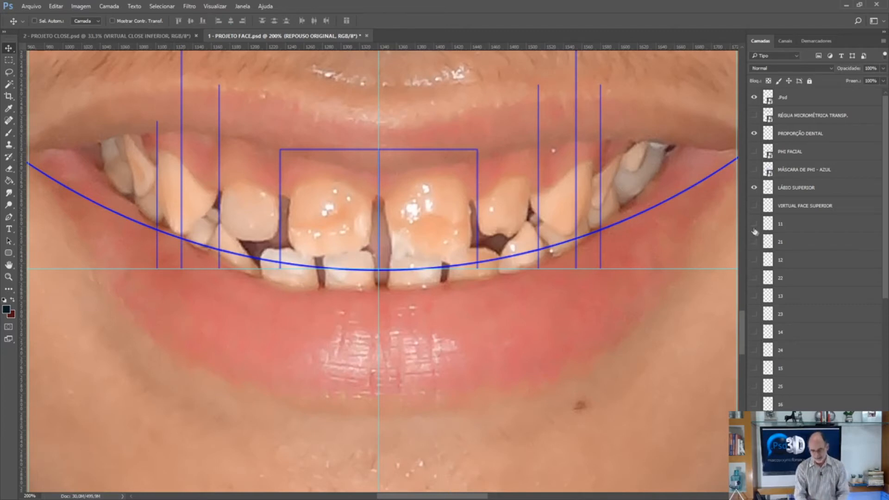
click(753, 224)
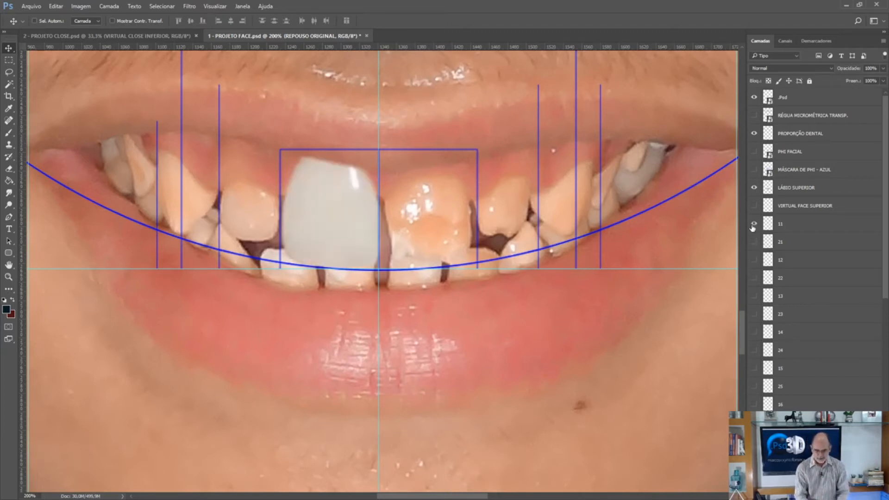
click(754, 242)
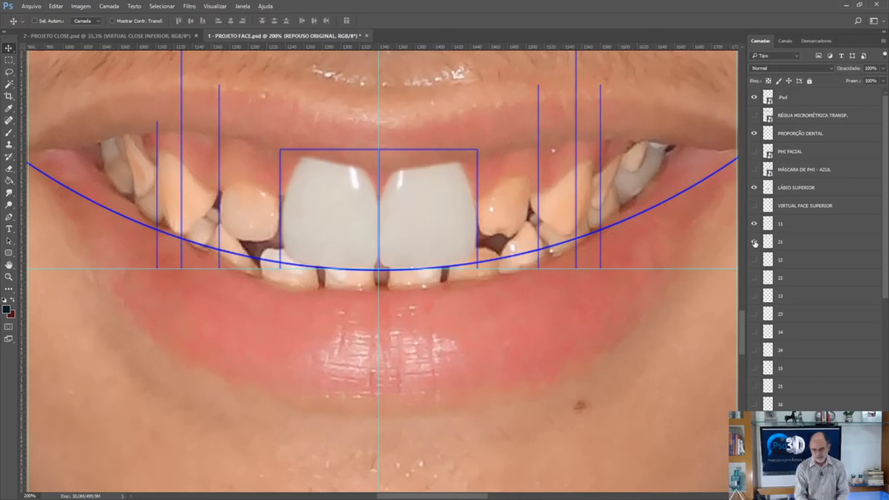
click(754, 260)
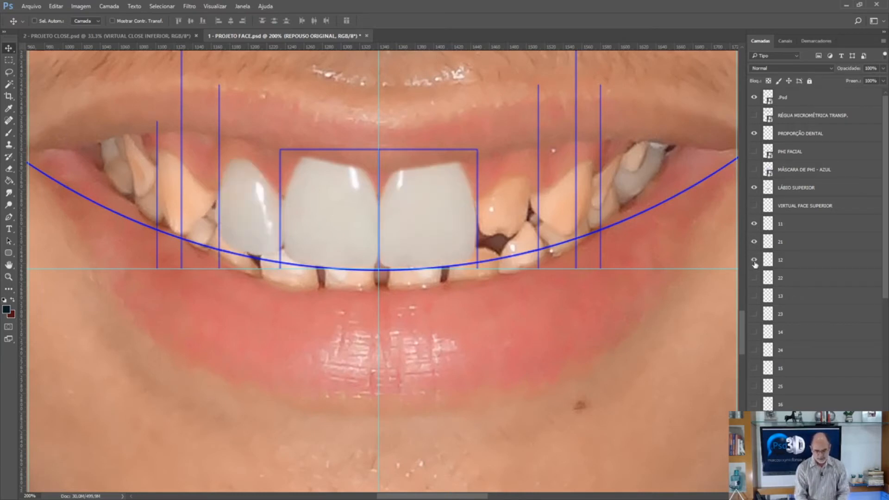
click(754, 278)
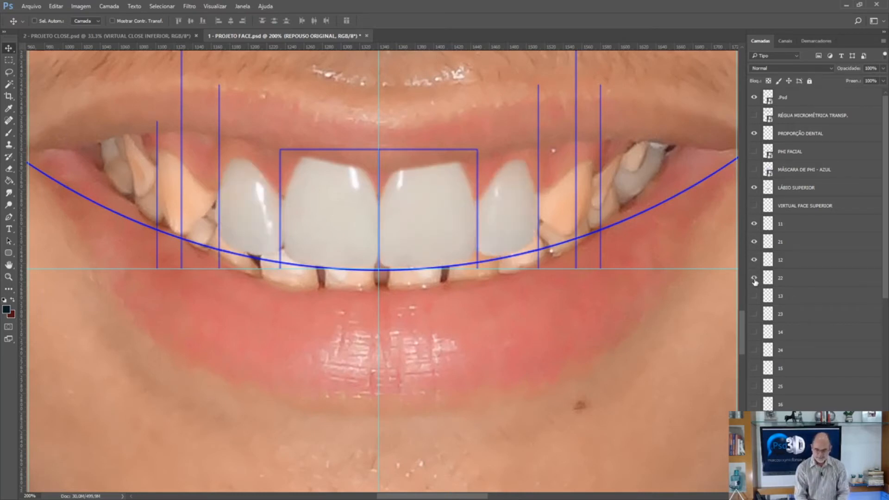
click(754, 296)
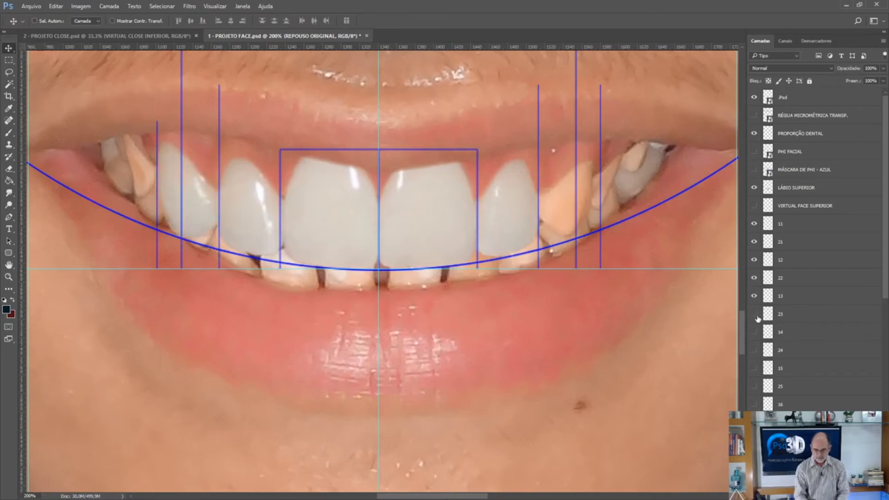
click(755, 314)
click(754, 332)
click(755, 350)
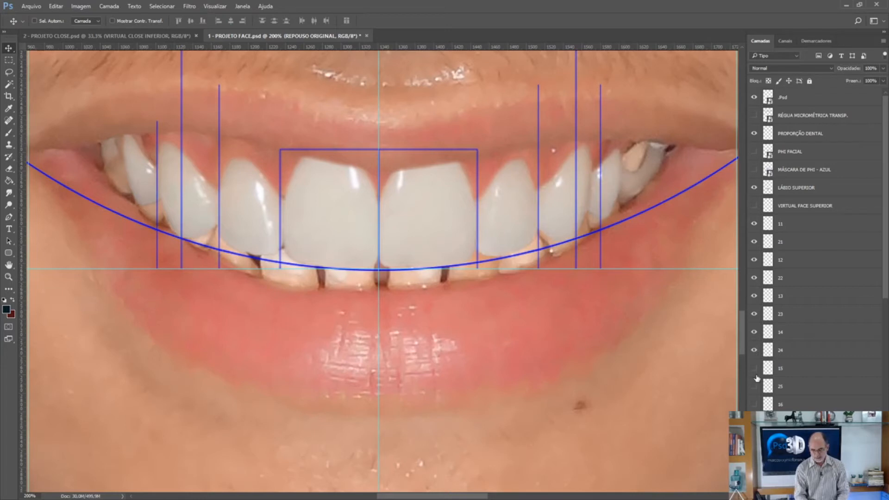
click(754, 368)
click(754, 386)
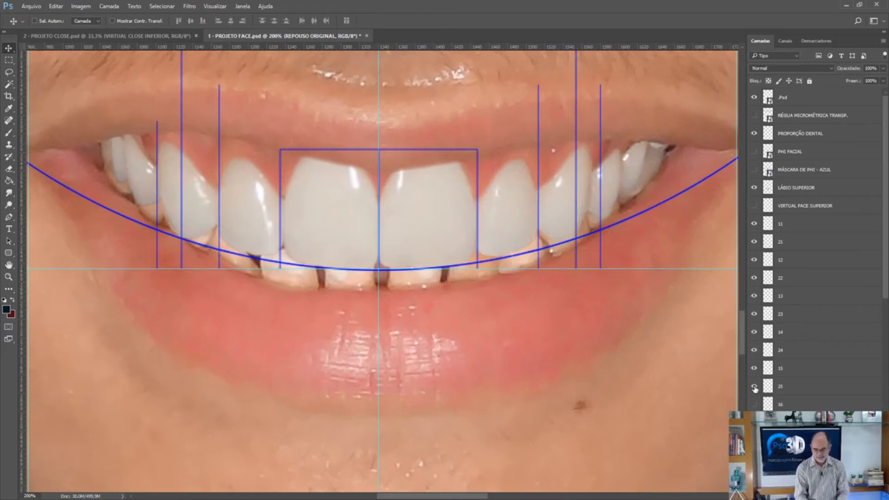
click(754, 404)
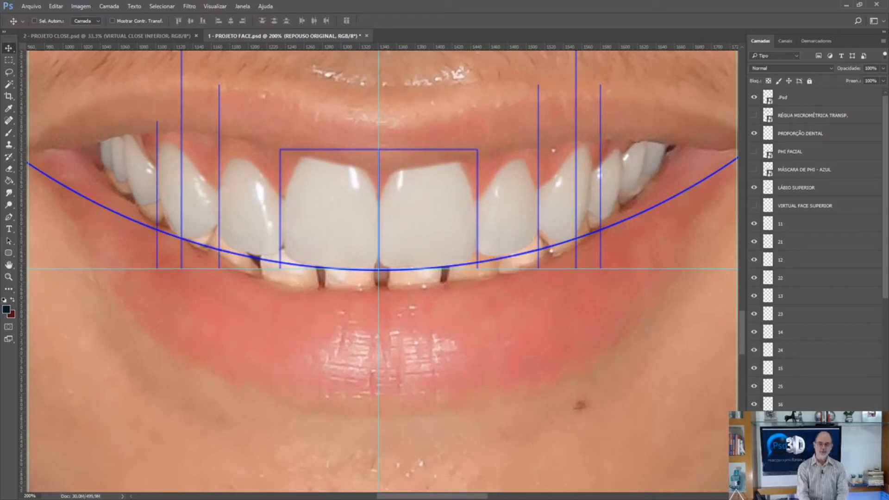
Make tooth layer 11 active and reset the foreground and background colours to the default black and white.
click(794, 227)
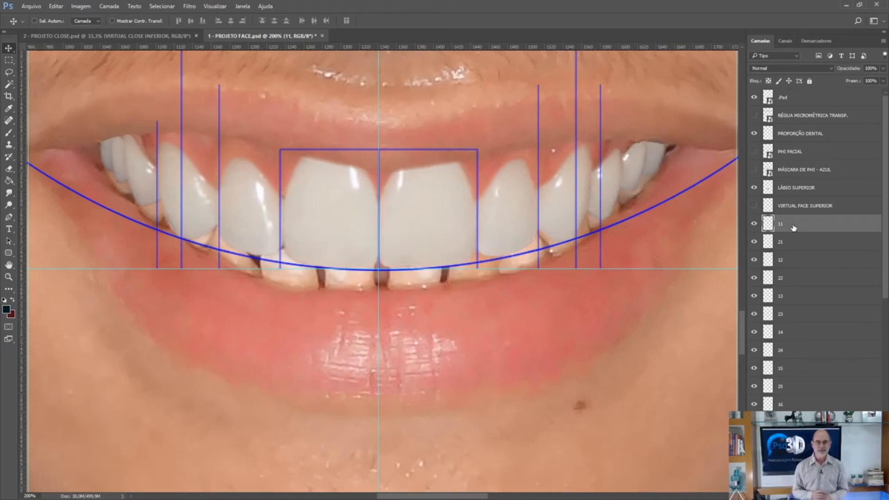
key(ctrl+plus)
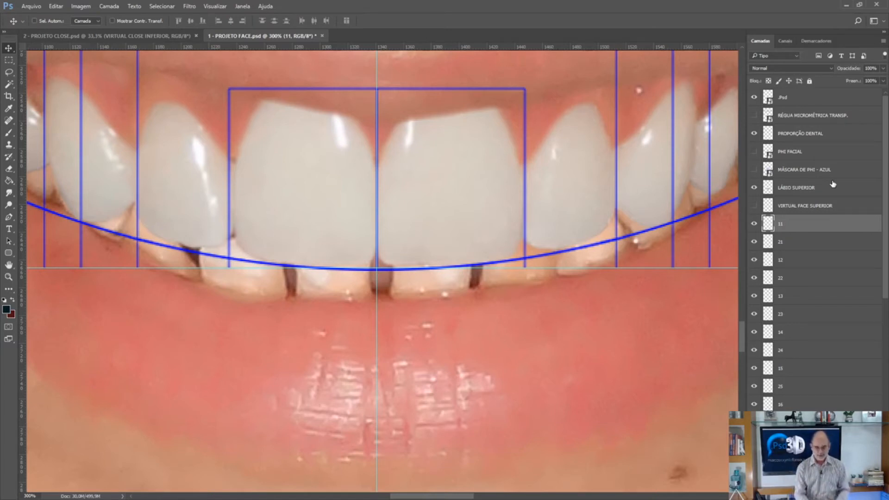
key(d)
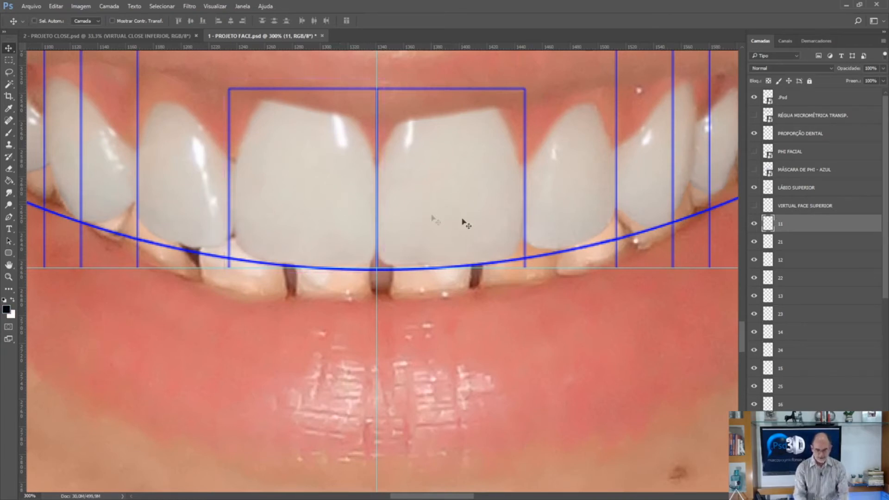
Try warping tooth 11 by widening its upper corners and bulging its sides and lower edge around the dental proportion lines.
key(ctrl+t)
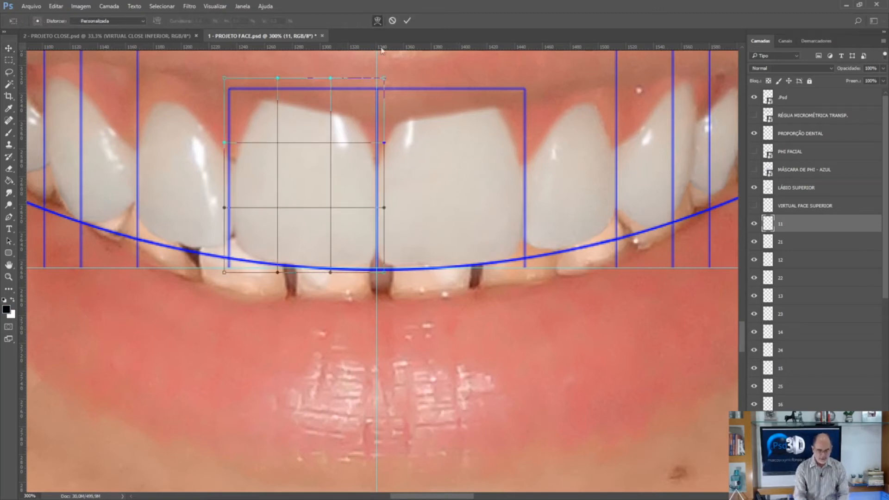
drag(277, 78, 199, 67)
drag(330, 76, 410, 71)
drag(240, 221, 233, 250)
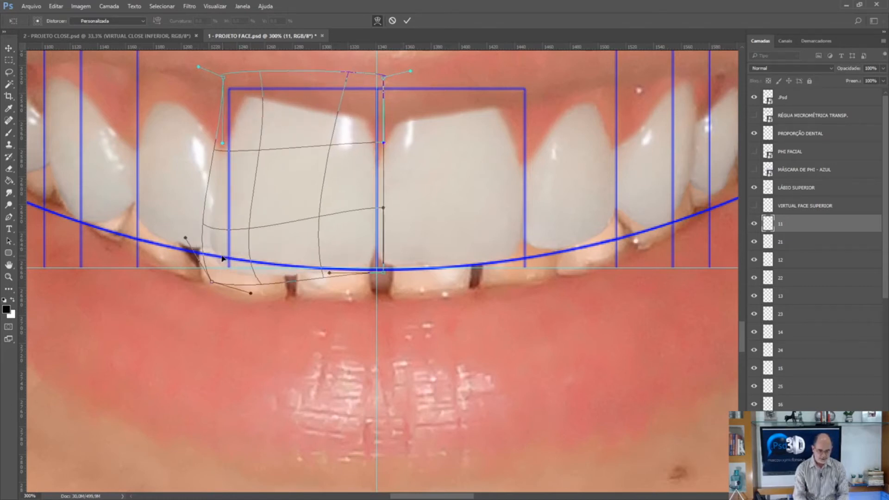
drag(337, 257, 353, 284)
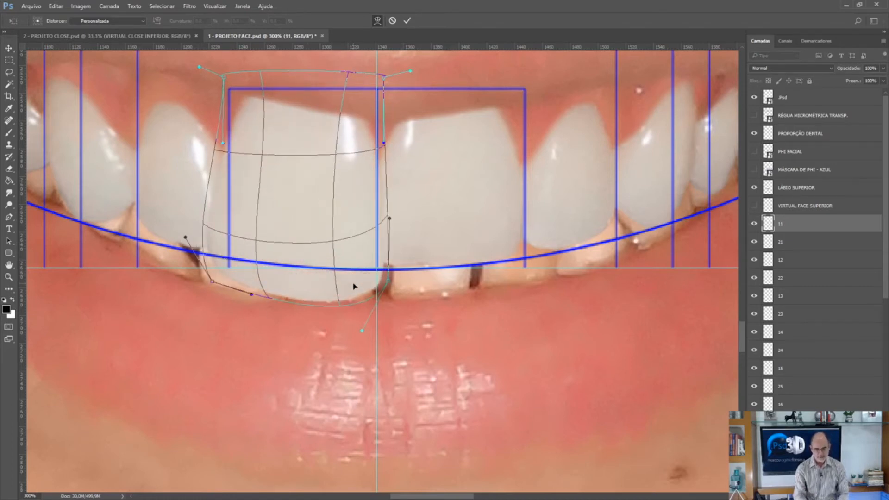
drag(390, 218, 439, 207)
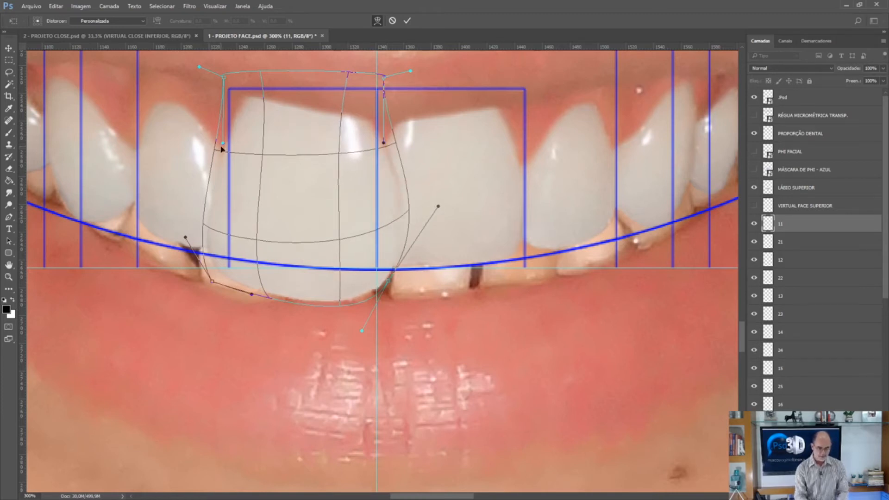
drag(222, 143, 166, 96)
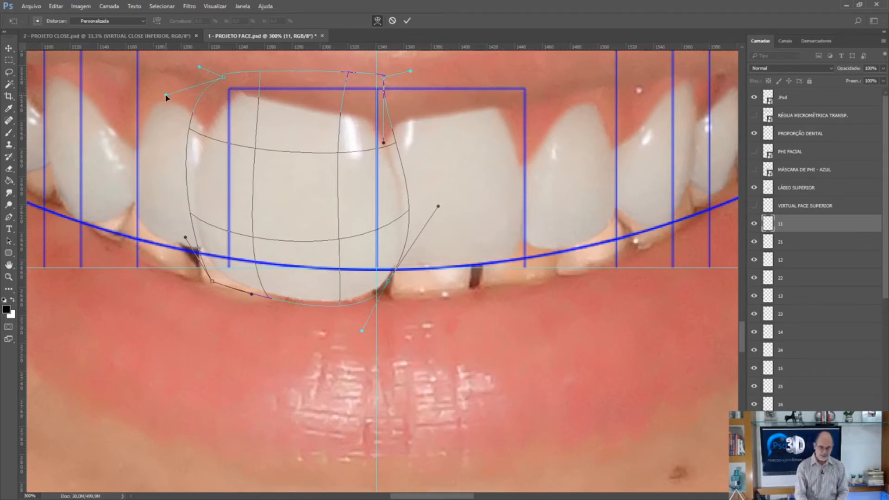
drag(438, 206, 369, 200)
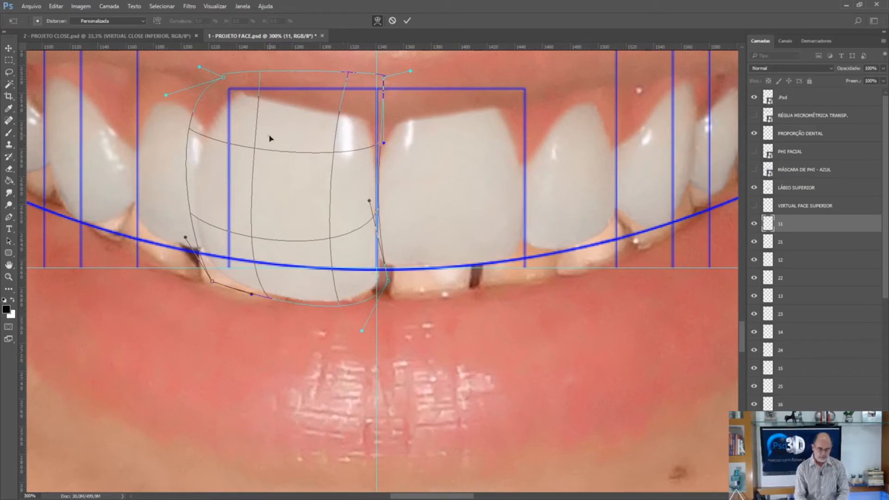
drag(217, 121, 240, 140)
drag(213, 232, 226, 218)
drag(324, 295, 324, 275)
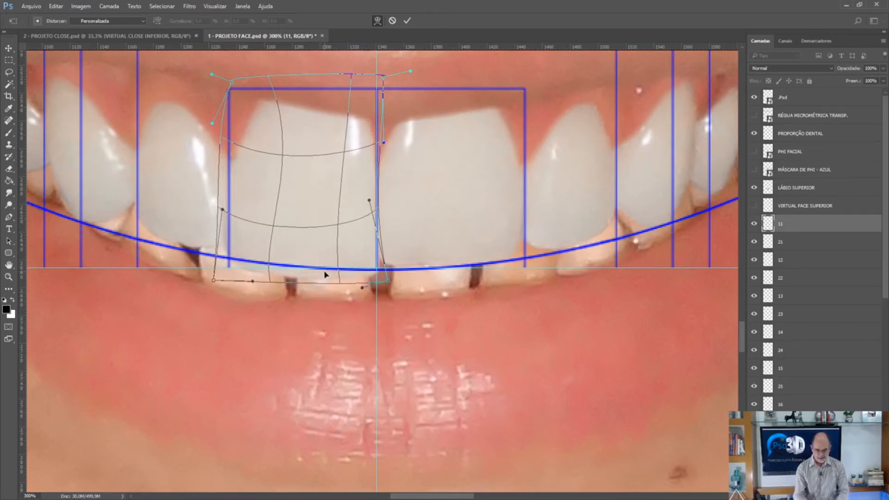
key(Return)
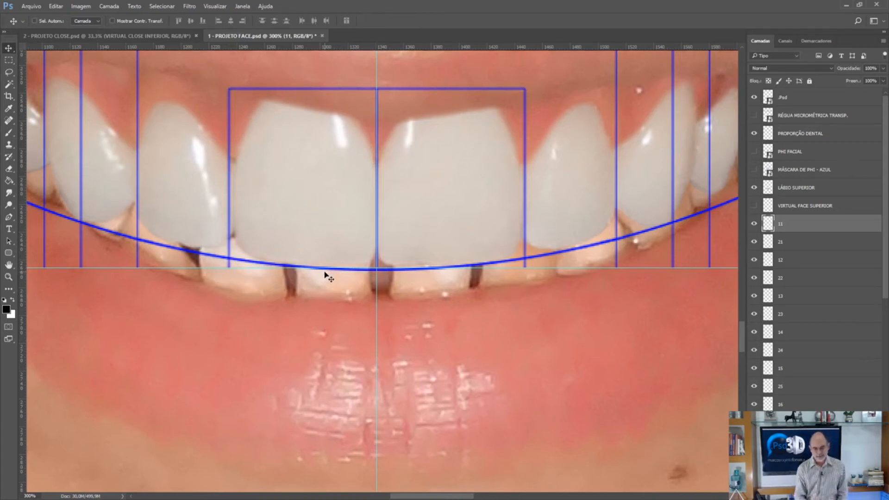
Hide the guides and the PROPORÇÃO DENTAL layer in the face project.
key(ctrl+0)
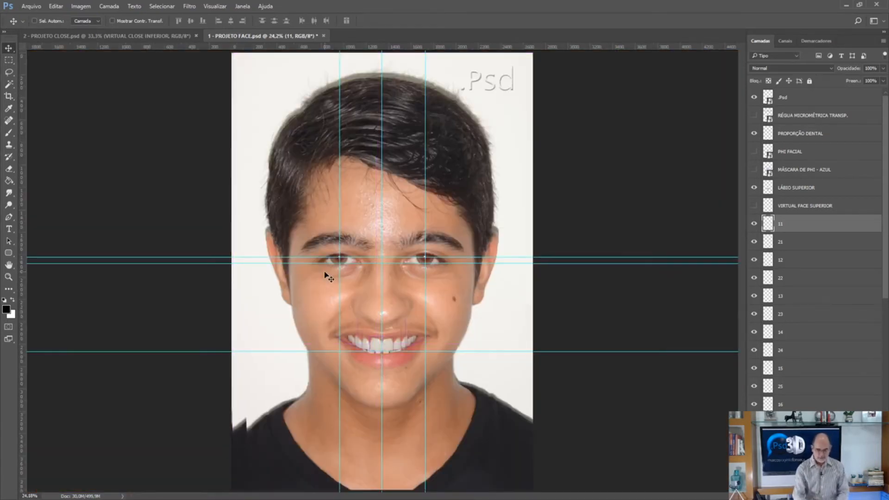
key(ctrl+semicolon)
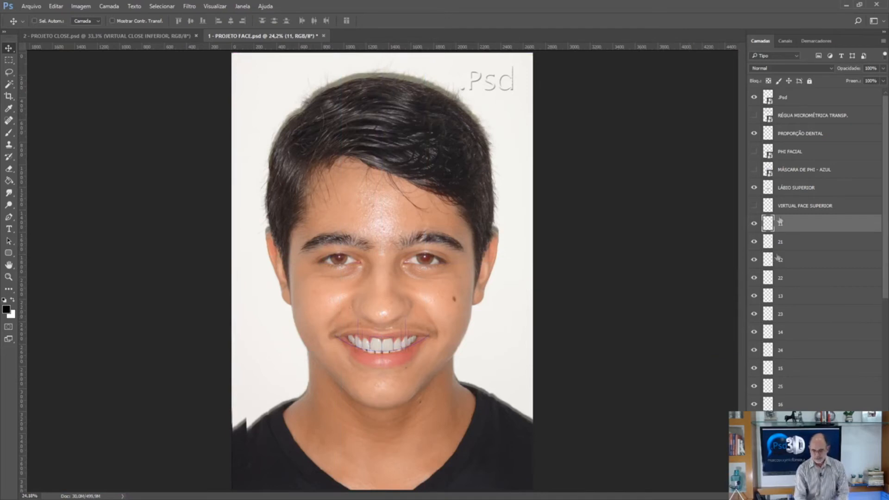
click(754, 133)
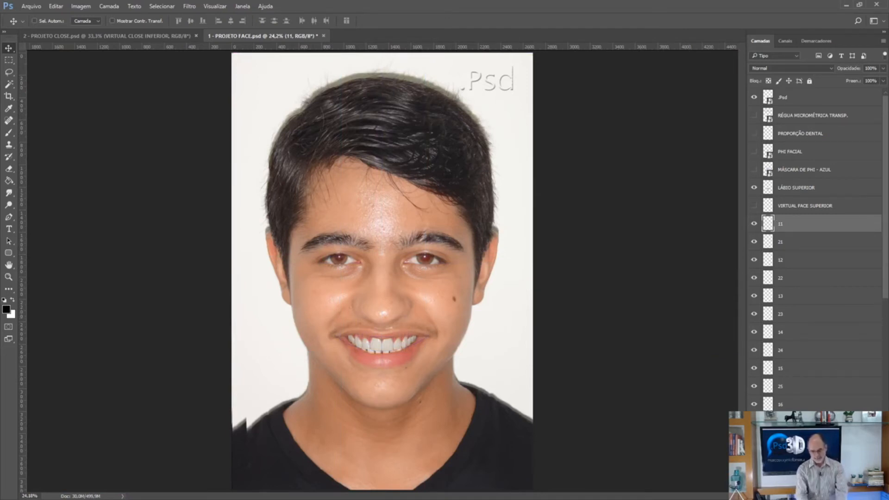
key(ctrl+plus)
key(ctrl+plus)
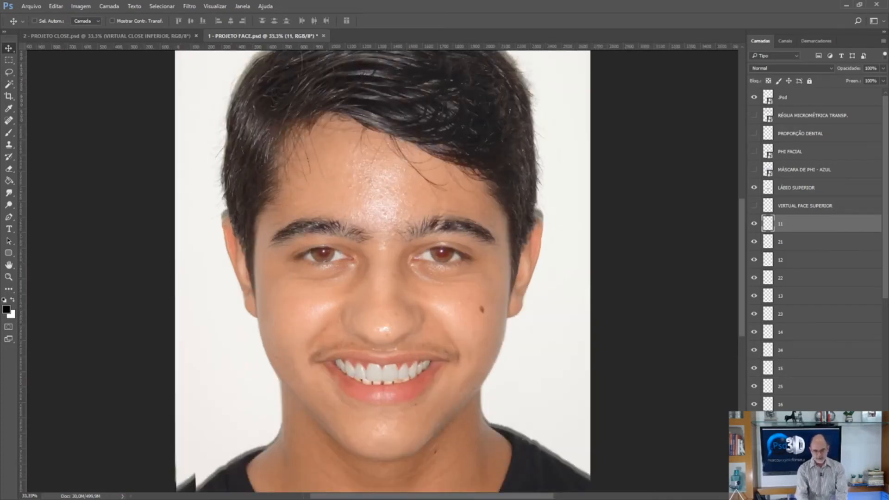
scroll(815, 250, down, 10)
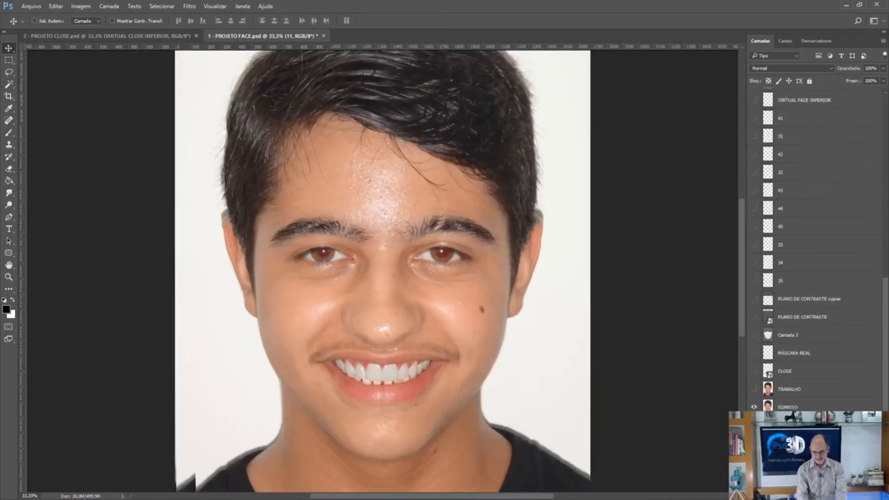
Compare the original SORRISO photo on its own with the virtual smile, close up on the lower face.
click(754, 407)
click(754, 406)
key(ctrl+plus)
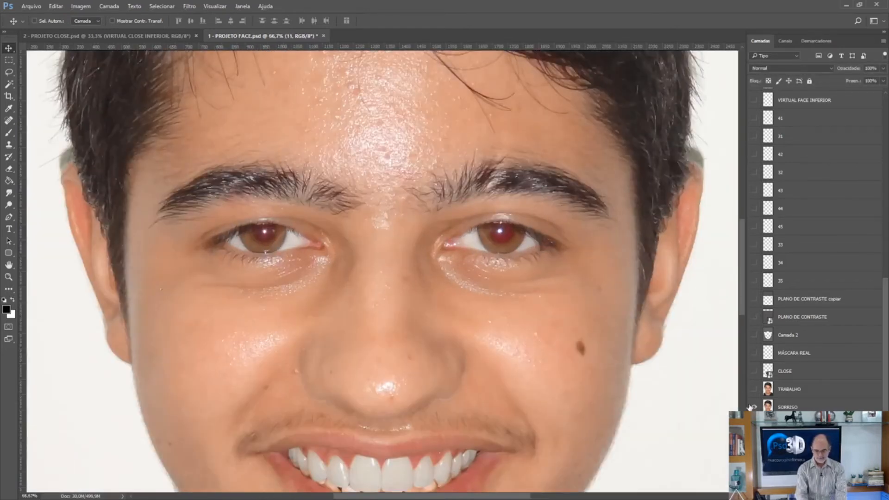
scroll(740, 319, down, 2)
scroll(740, 318, down, 2)
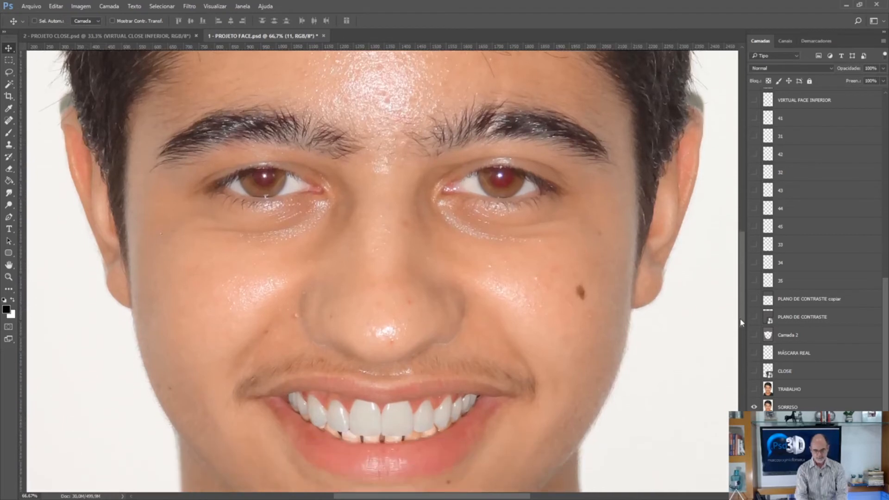
click(754, 407)
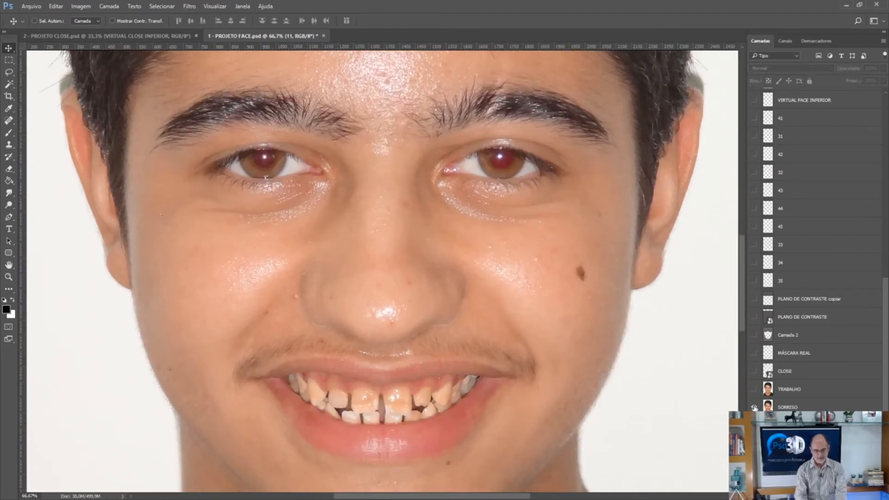
click(754, 407)
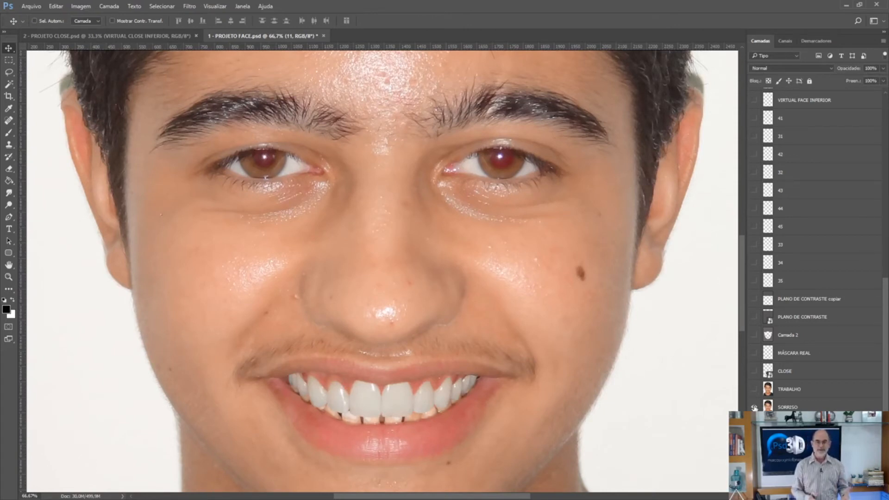
In the 2 - PROJETO CLOSE document, compare the real and planned teeth using the VIRTUAL CLOSE SUPERIOR and INFERIOR layers.
key(ctrl+Tab)
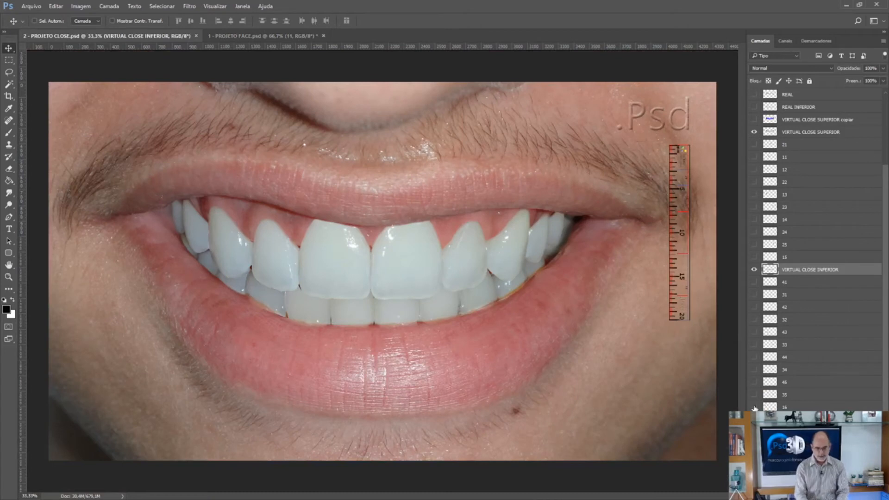
click(754, 269)
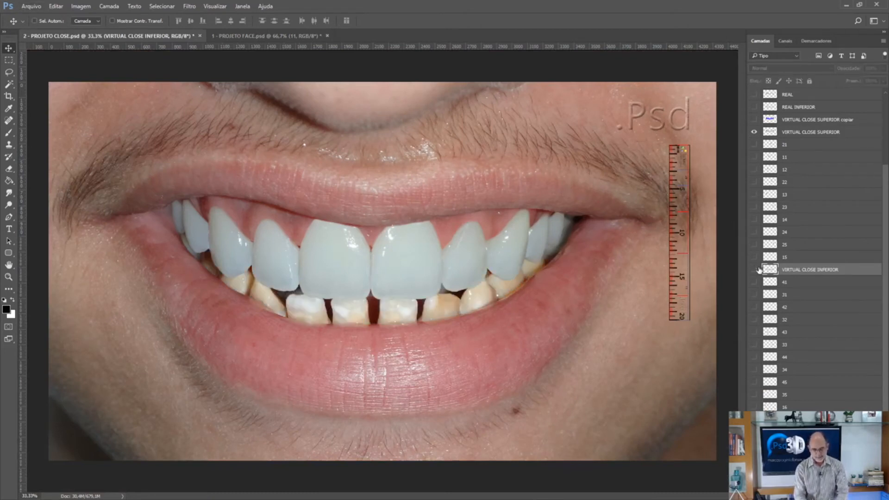
click(754, 132)
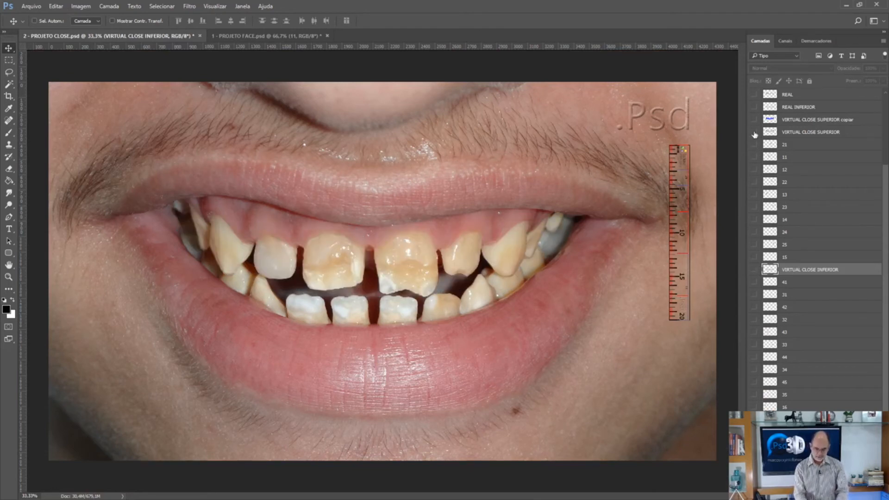
click(754, 132)
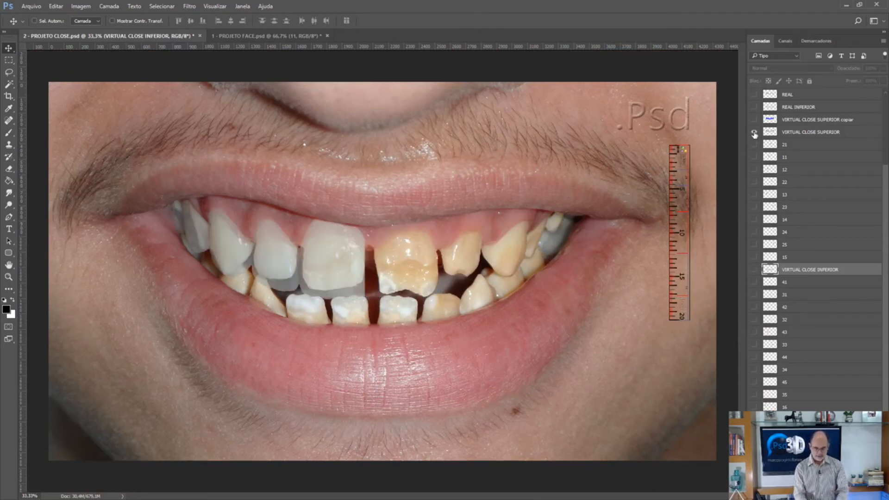
click(755, 269)
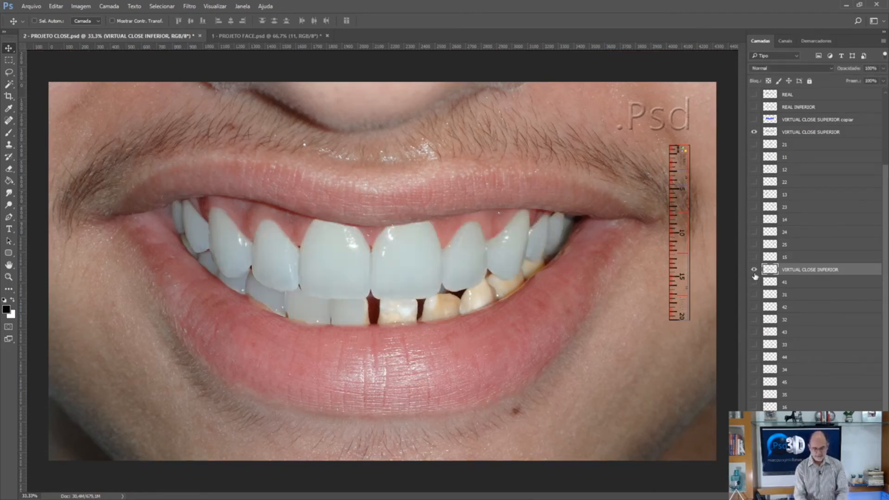
Show the blue VIRTUAL CLOSE SUPERIOR copiar overlay and hide the LÁBIO INFERIOR layer, keeping LÁBIO SUPERIOR shown.
click(767, 121)
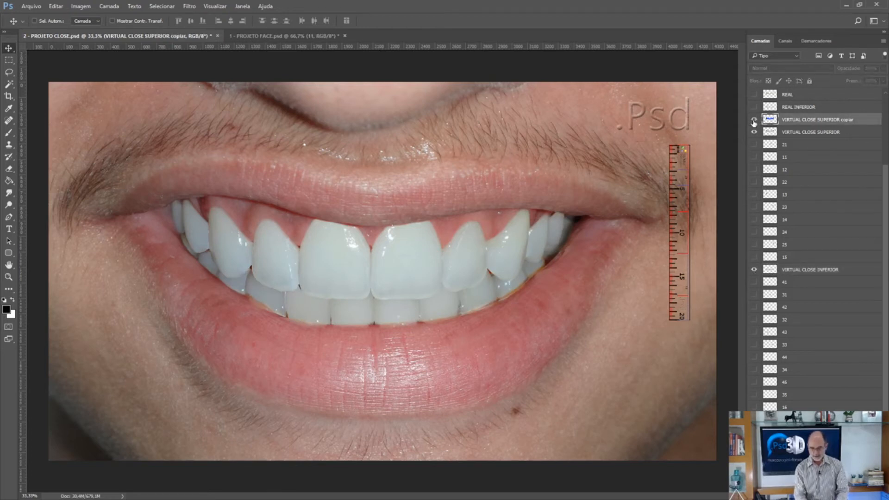
click(754, 120)
key(alt+bracketleft)
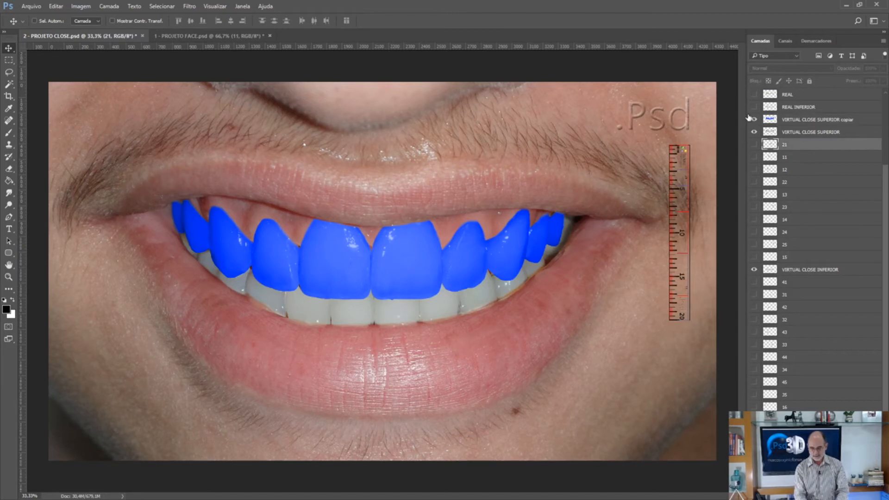
click(884, 137)
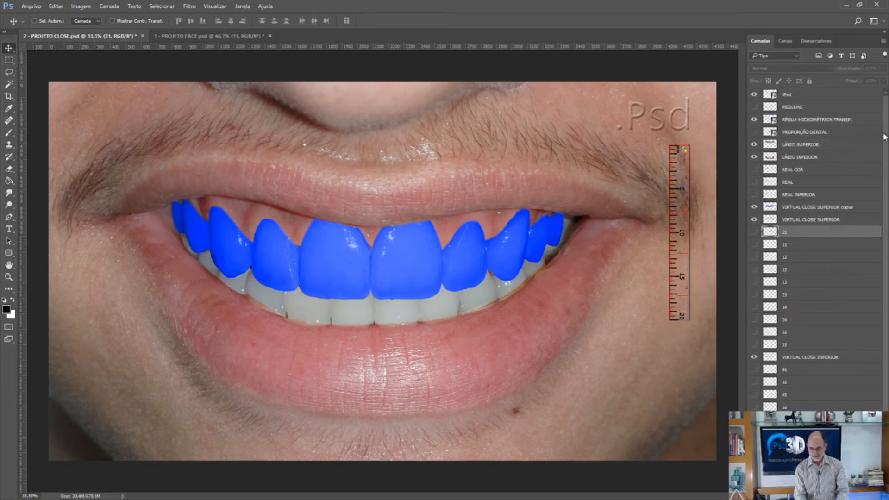
click(754, 157)
click(754, 144)
click(754, 144)
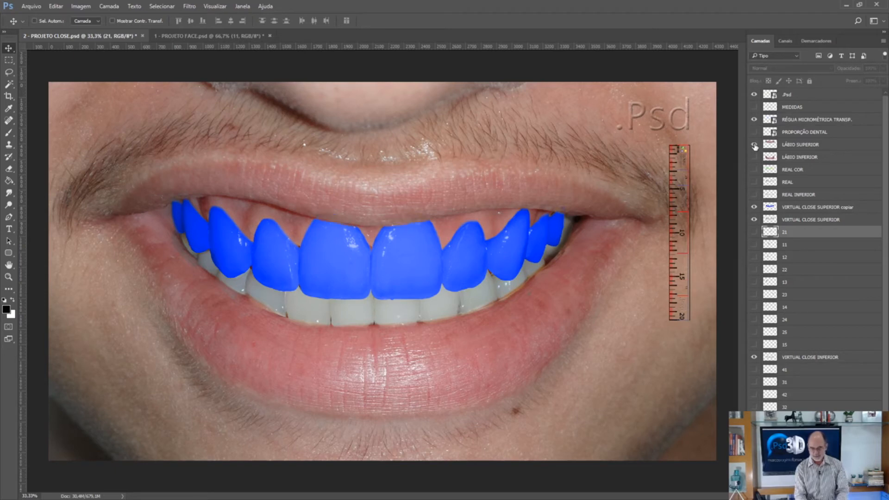
Show the REAL COR and MEDIDAS layers and shift the RÉGUA MICROMÉTRICA TRANSP. ruler slightly towards the mouth.
click(754, 169)
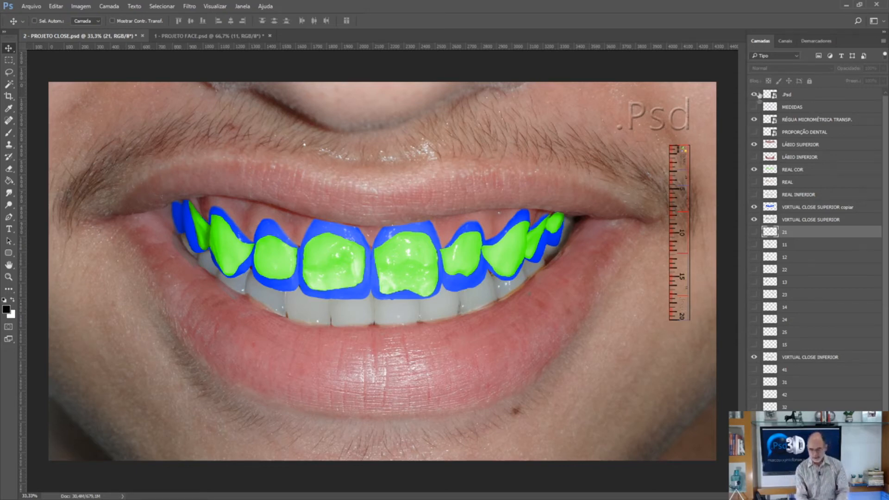
click(754, 107)
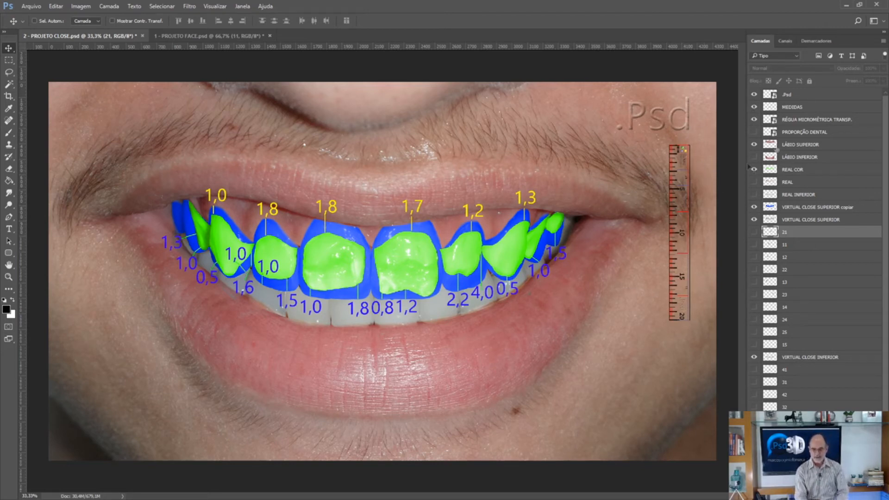
click(795, 120)
mouse_move(706, 208)
mouse_down()
mouse_move(475, 180)
mouse_move(435, 205)
mouse_move(379, 221)
mouse_move(364, 247)
mouse_move(635, 266)
mouse_move(702, 206)
mouse_up()
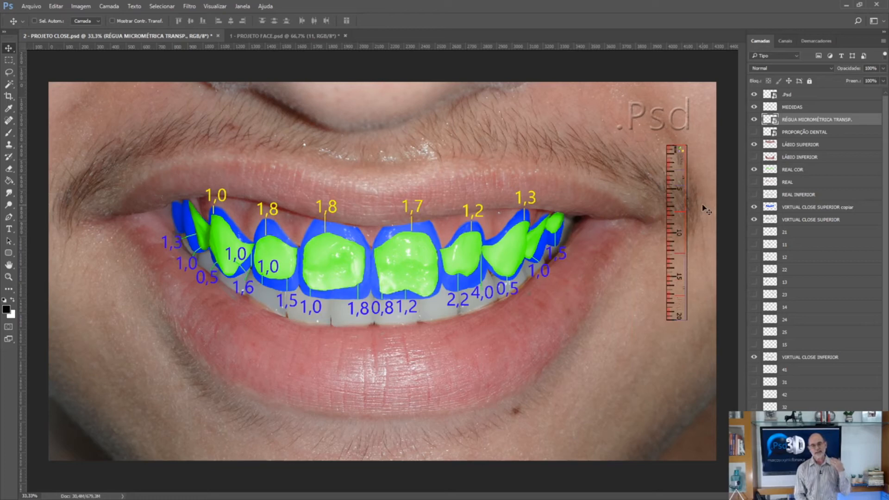
Switch to the exocad webview, hide the 22 - Close Sorriso photo and Peças unidas, and expand the Modelo group.
click(845, 7)
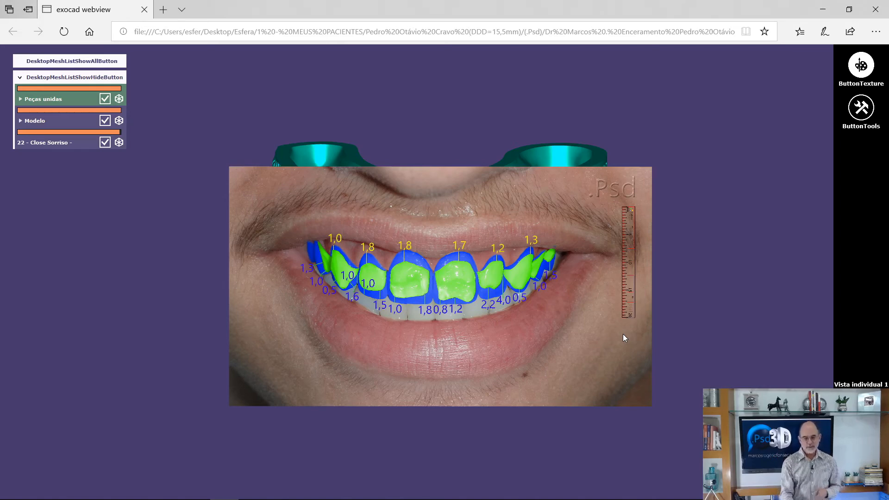
click(105, 142)
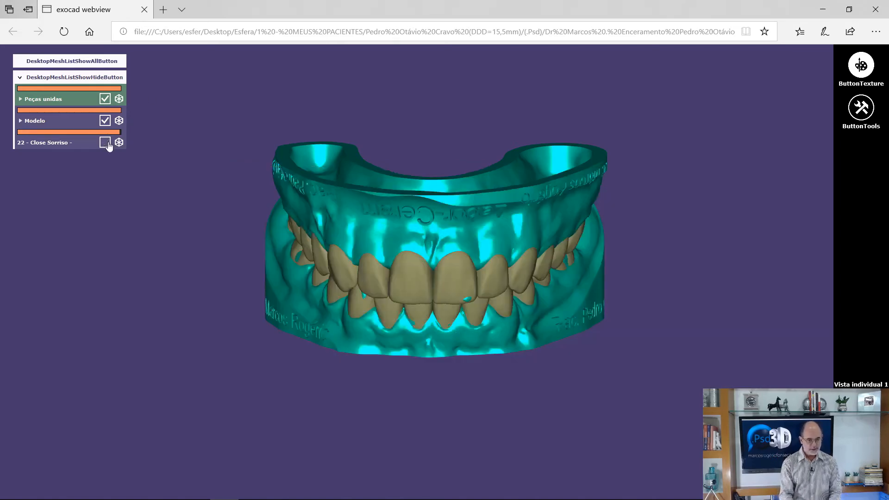
click(104, 99)
click(106, 121)
click(106, 121)
click(20, 121)
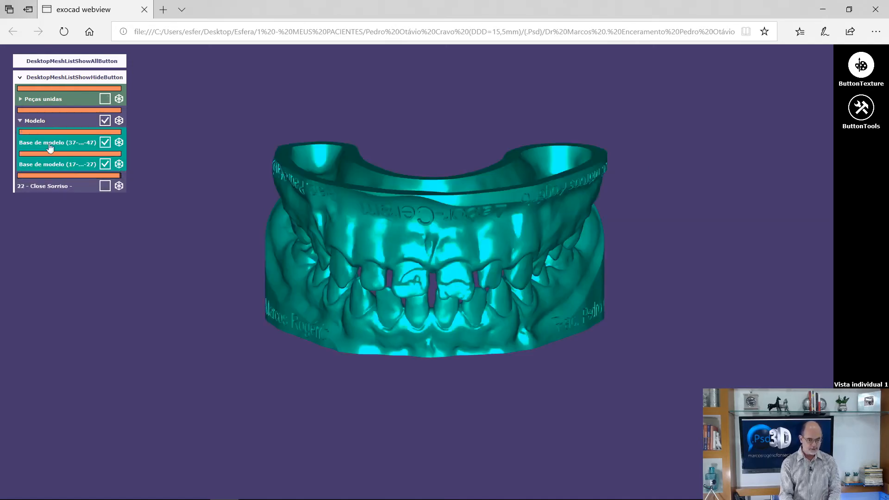
Inspect the lower (37-47) and upper (17-27) model bases by isolating each one and viewing them up close.
click(105, 142)
click(106, 142)
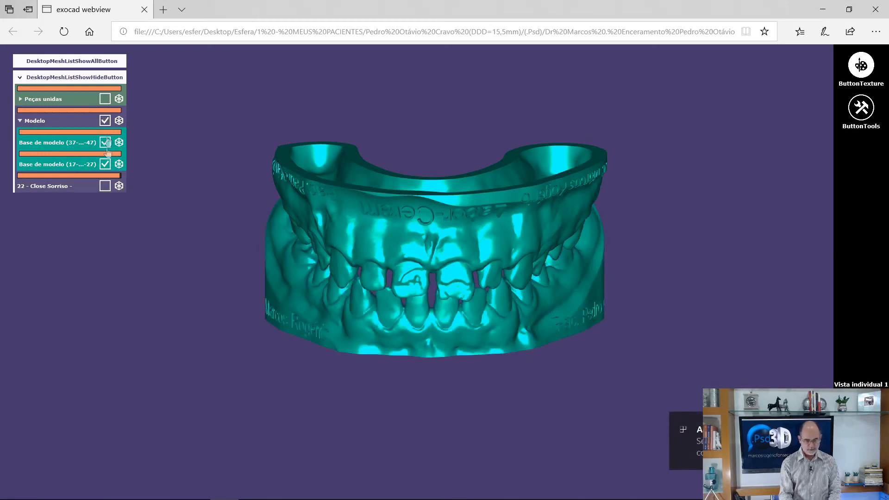
click(106, 165)
click(105, 165)
drag(382, 221, 456, 208)
click(861, 409)
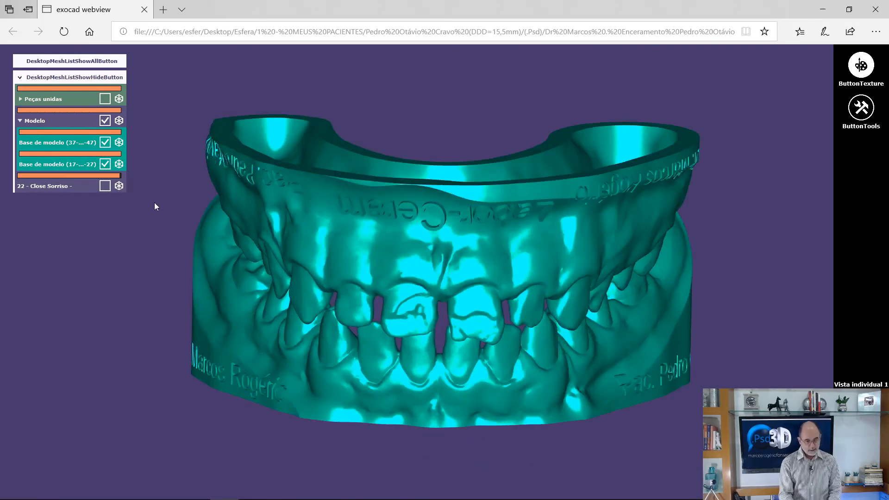
Overlay the 22 - Close Sorriso photo on the models at about one-third opacity and check its alignment with the teeth.
click(105, 186)
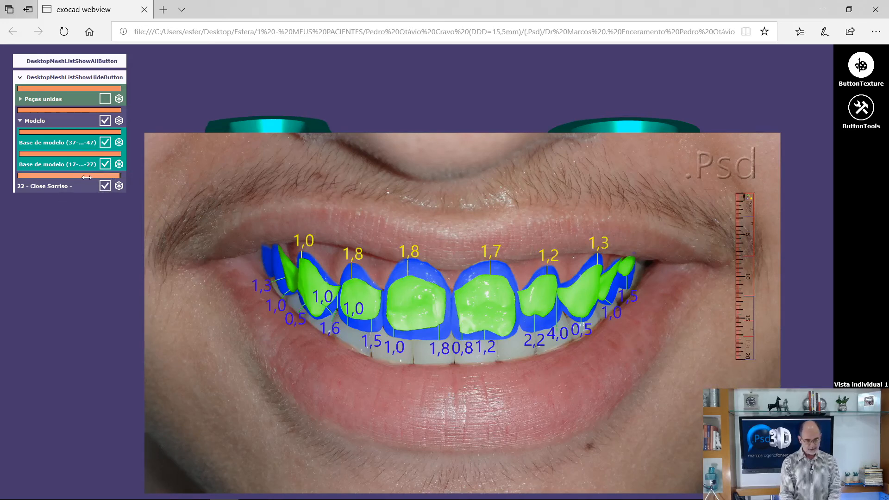
drag(106, 178, 52, 185)
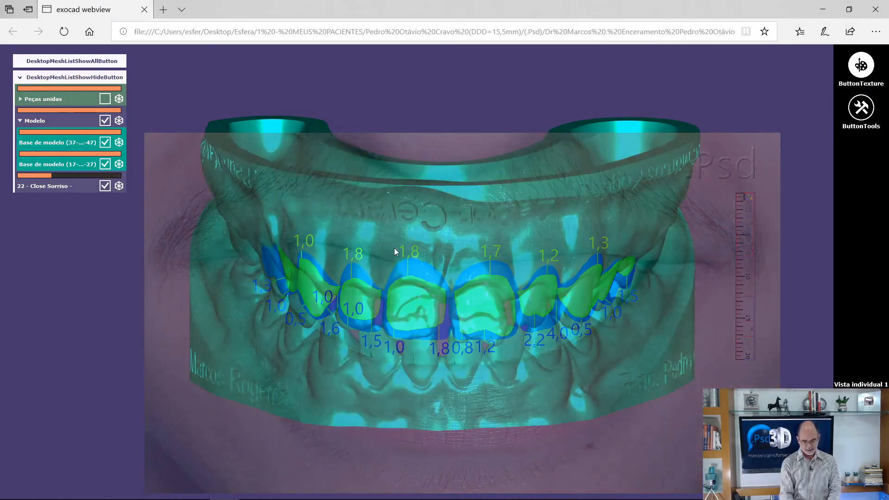
drag(413, 268, 383, 313)
drag(532, 315, 544, 320)
double_click(543, 319)
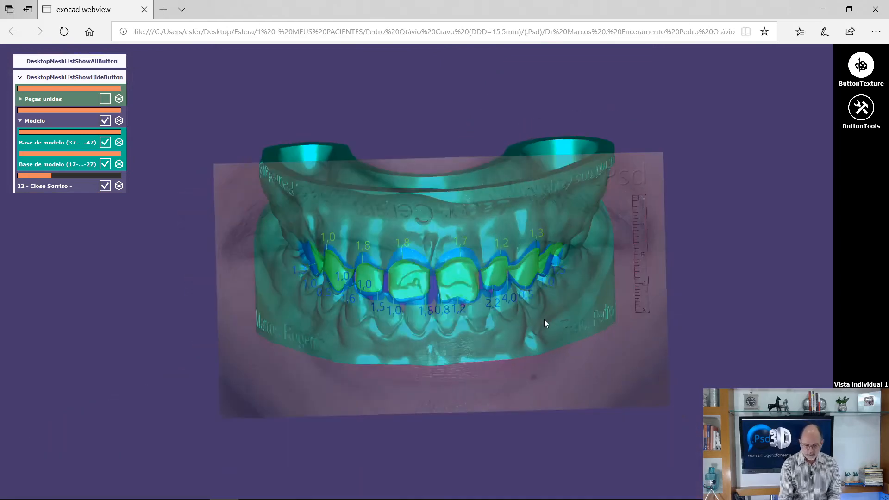
mouse_move(507, 296)
mouse_down()
mouse_move(503, 303)
mouse_move(509, 296)
mouse_up()
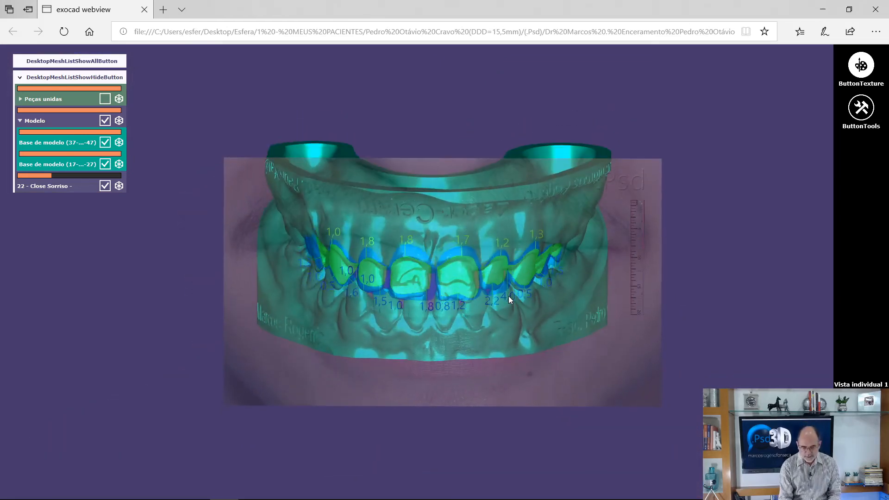
mouse_move(508, 296)
mouse_down()
mouse_move(506, 304)
mouse_move(507, 296)
mouse_up()
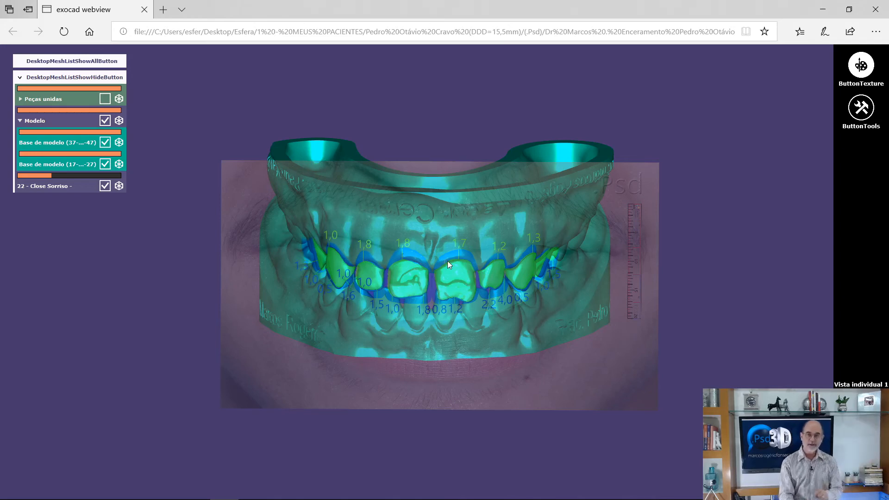
Show the Peças unidas teeth on the models and hide the 22 - Close Sorriso photo to examine the wax-up.
click(106, 99)
click(107, 100)
click(107, 100)
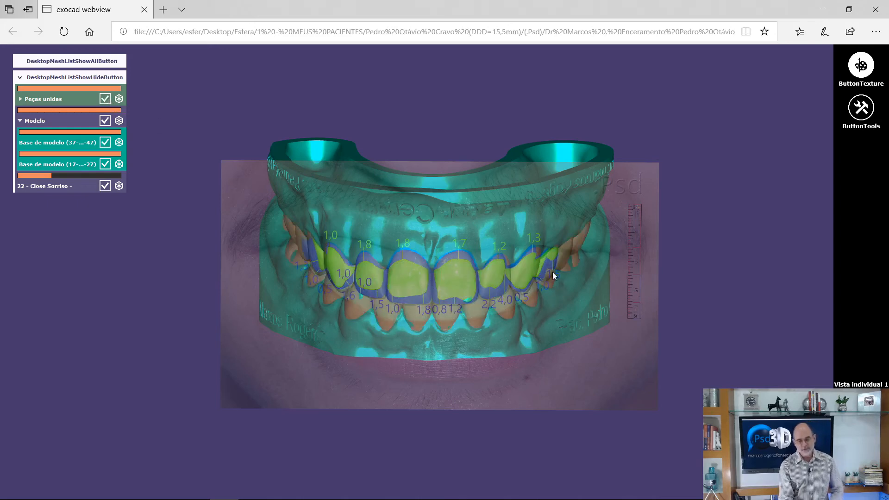
drag(555, 269, 166, 206)
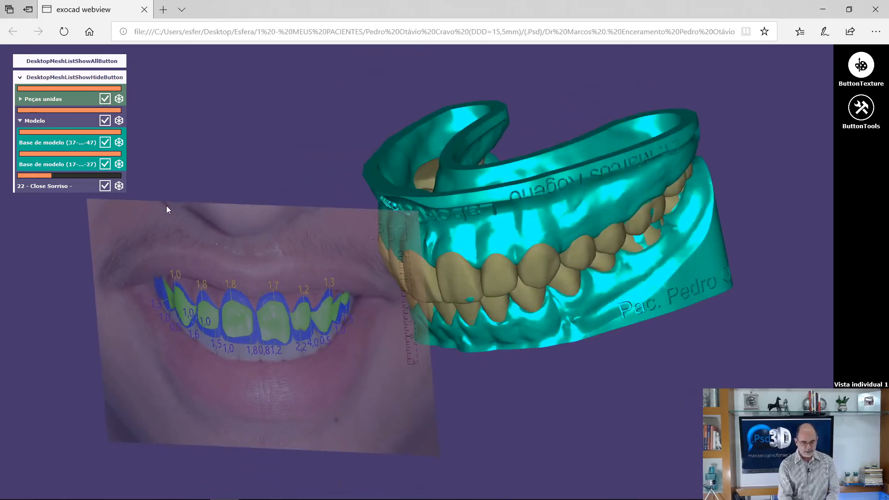
click(105, 186)
drag(511, 221, 440, 296)
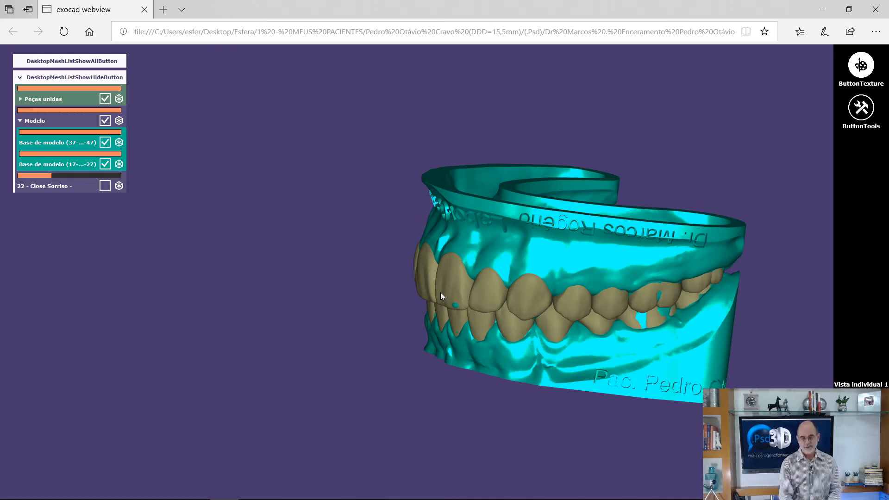
drag(570, 275, 394, 232)
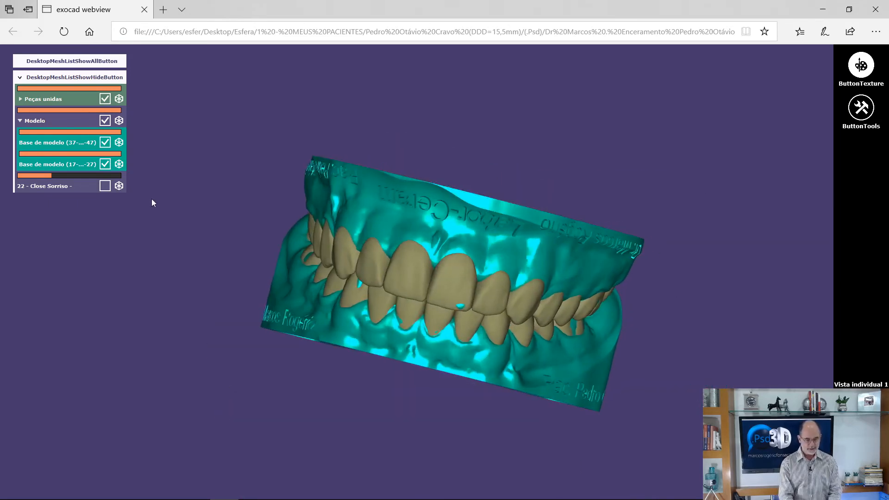
Examine the Peças unidas teeth without the Modelo bases, and again with the bases restored.
click(105, 122)
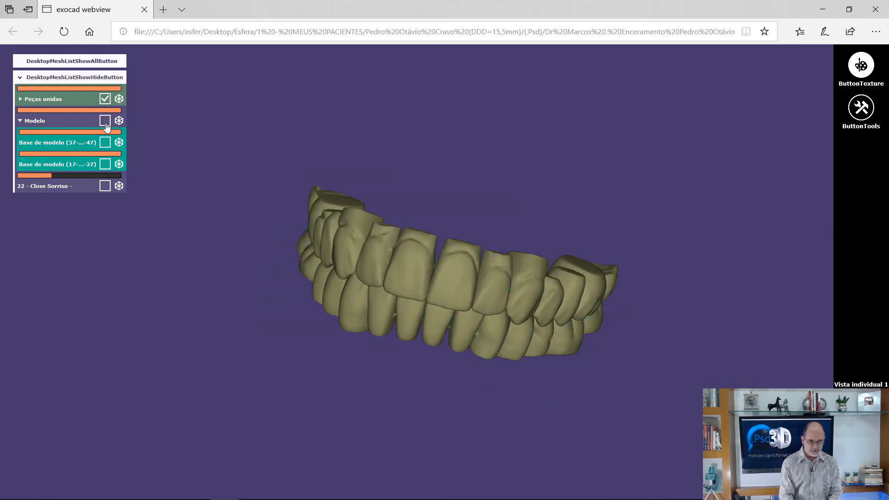
drag(398, 239, 410, 255)
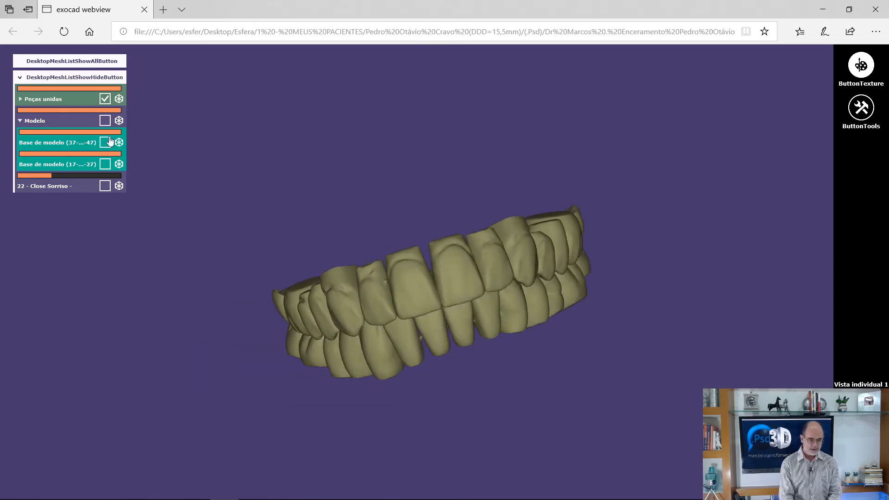
click(105, 120)
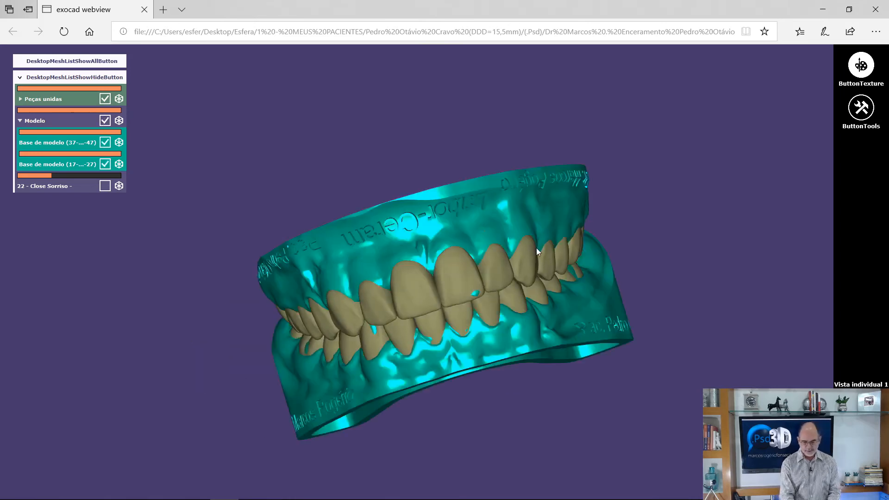
drag(548, 266, 550, 290)
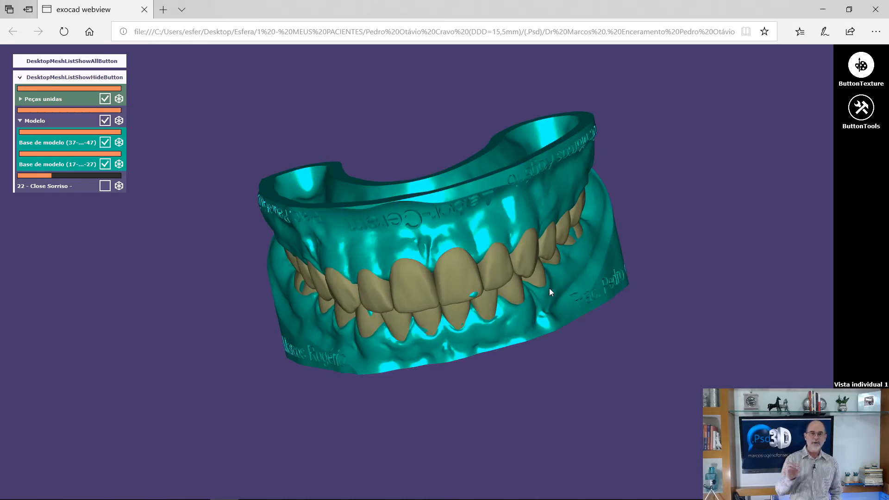